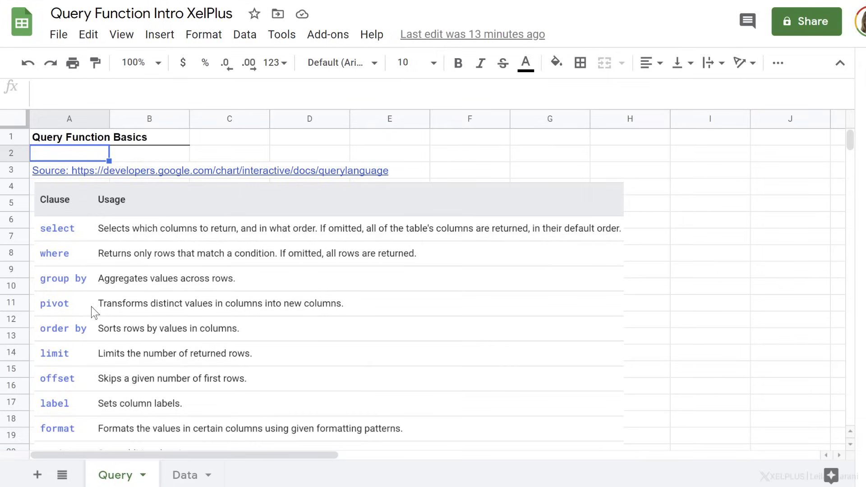
scroll(91, 308, "down", 4)
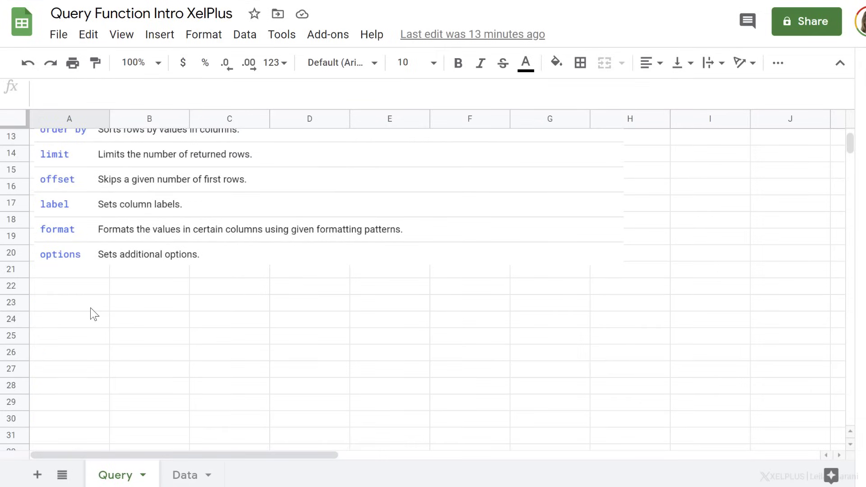
scroll(90, 307, "up", 2)
scroll(90, 309, "up", 2)
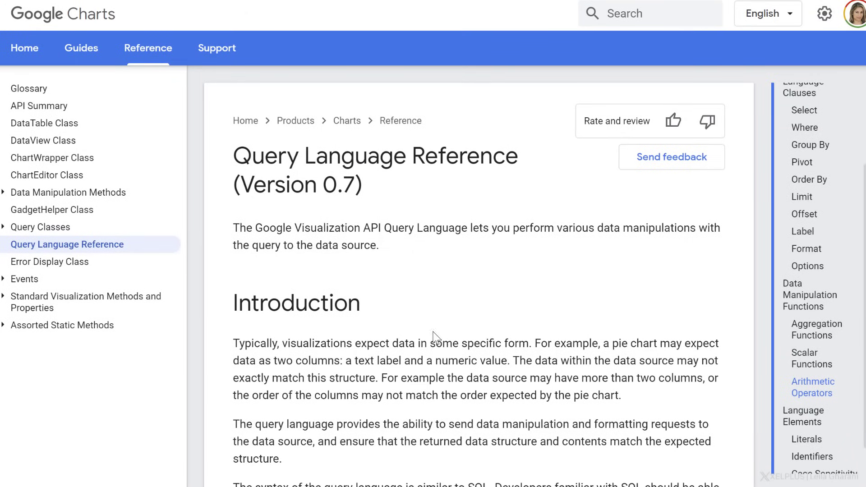
scroll(638, 292, "down", 3)
scroll(637, 293, "down", 3)
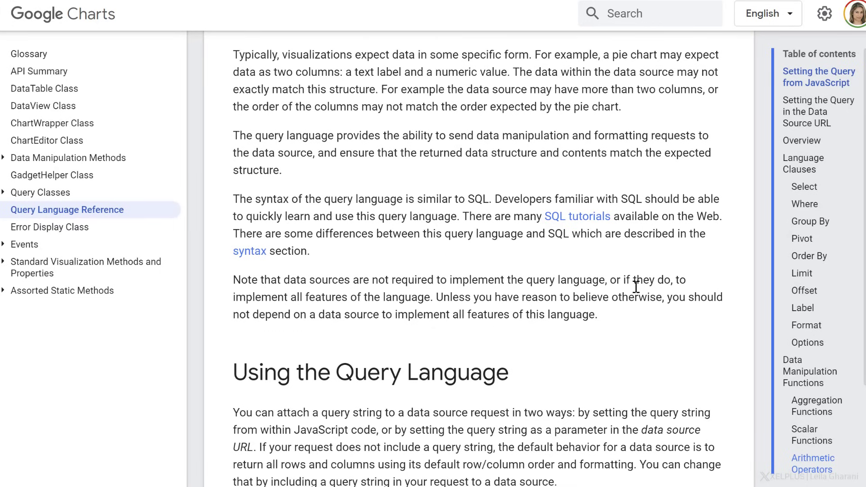
Review the Language Clauses, Aggregation, Scalar Functions and Arithmetic Operators sections, then return to Sheets.
left_click(795, 170)
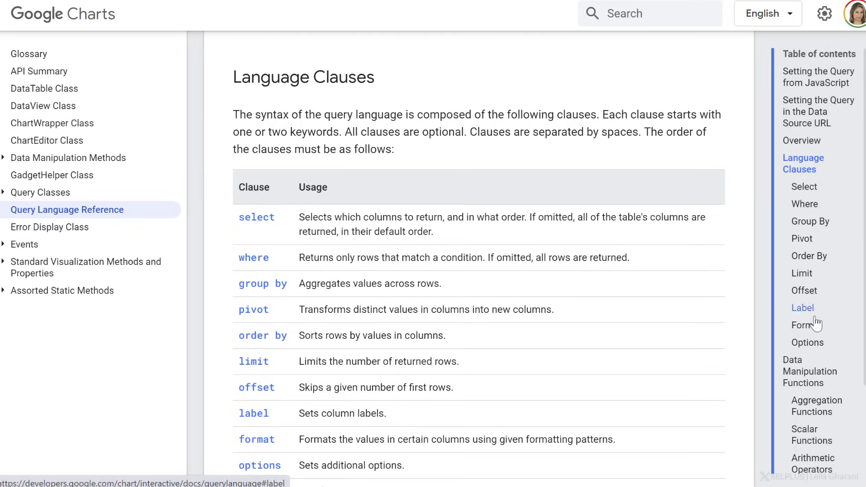
left_click(828, 408)
scroll(517, 283, "down", 2)
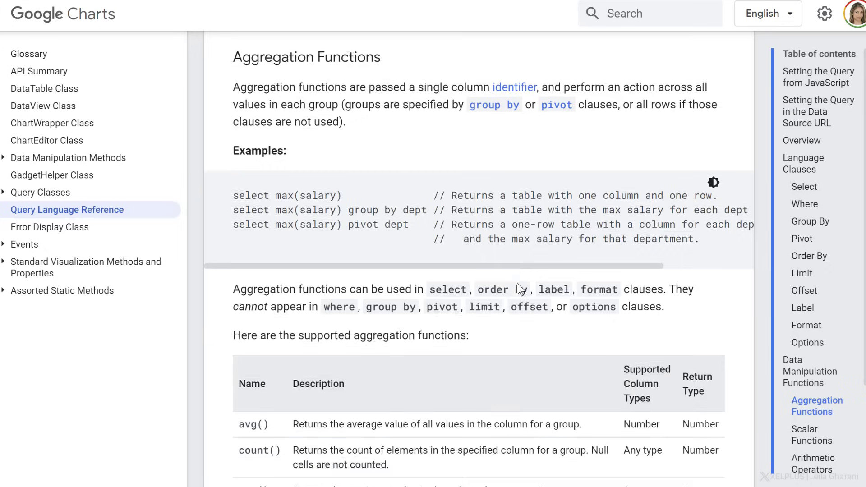
scroll(518, 283, "down", 4)
scroll(517, 283, "down", 2)
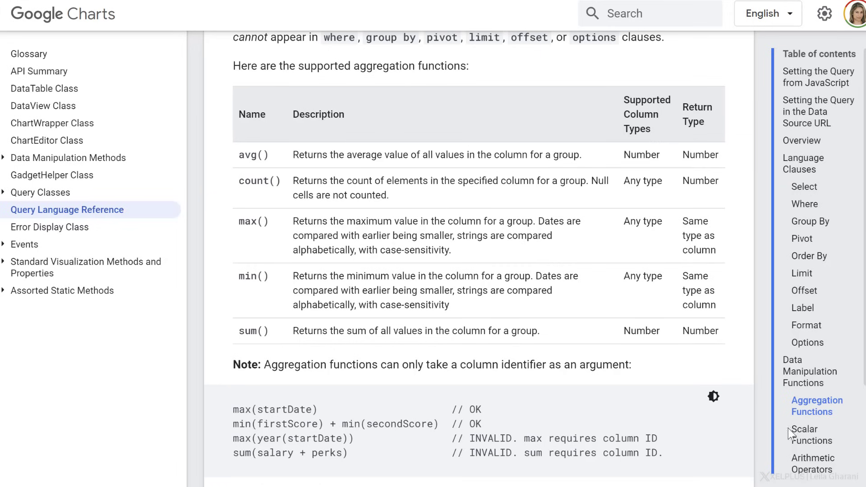
left_click(805, 434)
scroll(432, 266, "down", 4)
scroll(338, 204, "down", 1)
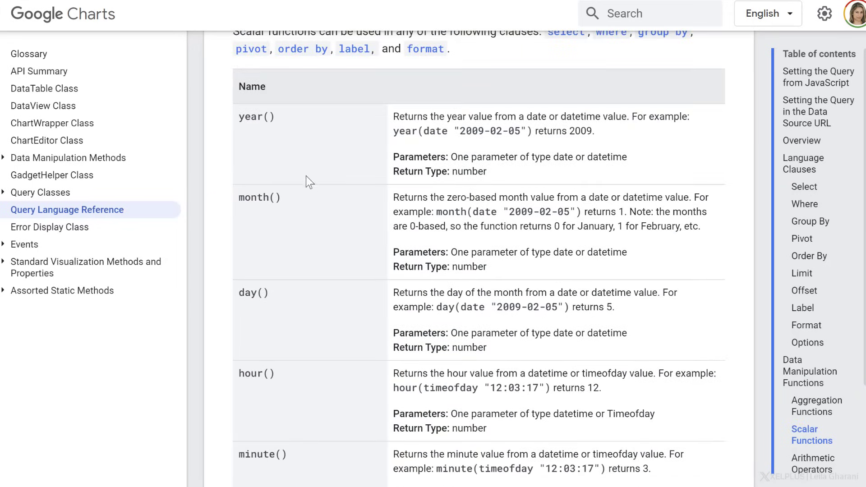
scroll(288, 264, "down", 3)
scroll(288, 267, "down", 3)
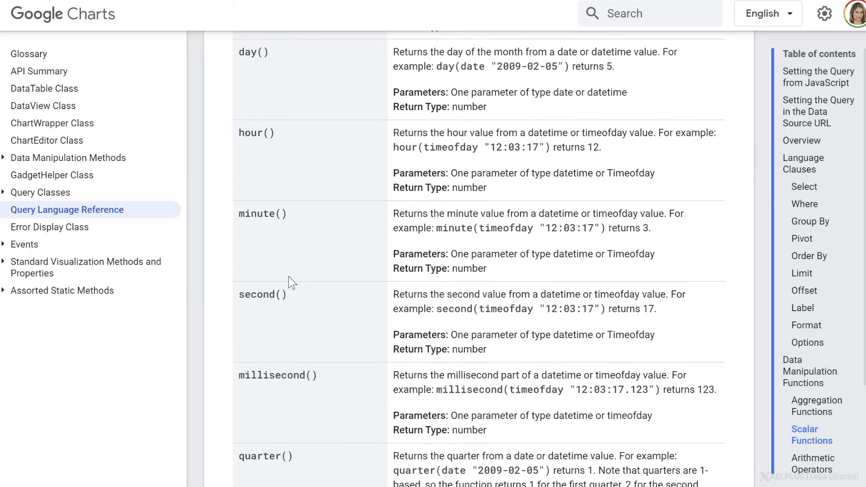
scroll(288, 270, "down", 3)
scroll(288, 278, "down", 2)
scroll(291, 282, "down", 3)
scroll(290, 282, "down", 2)
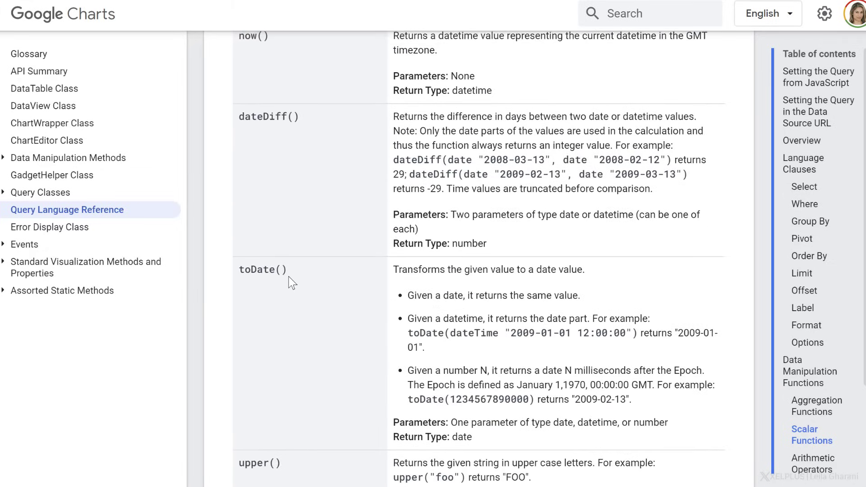
scroll(370, 337, "down", 2)
scroll(398, 353, "down", 2)
scroll(396, 352, "down", 2)
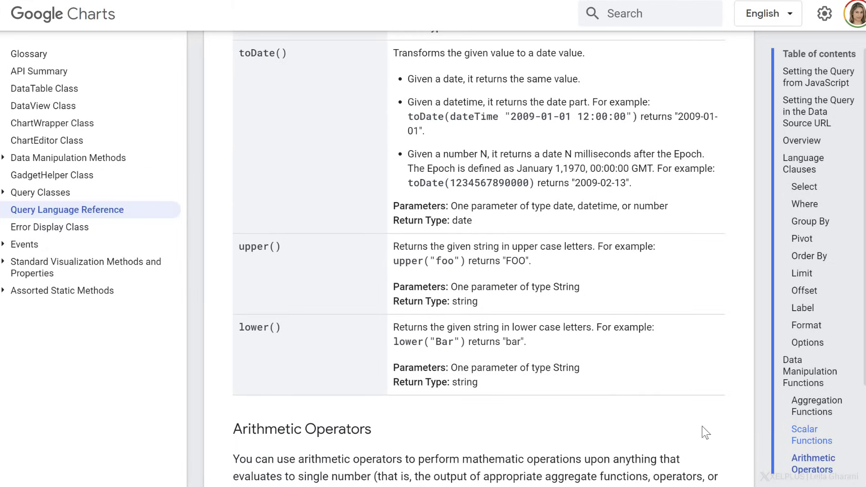
left_click(813, 464)
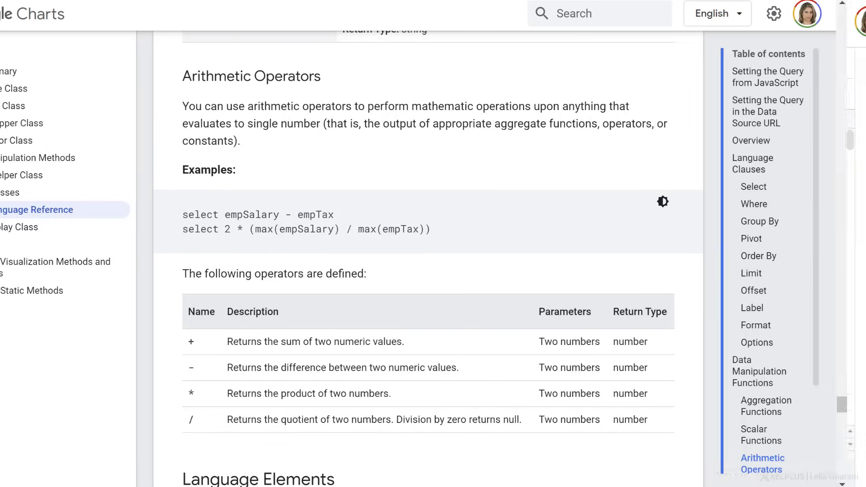
key("alt+Tab")
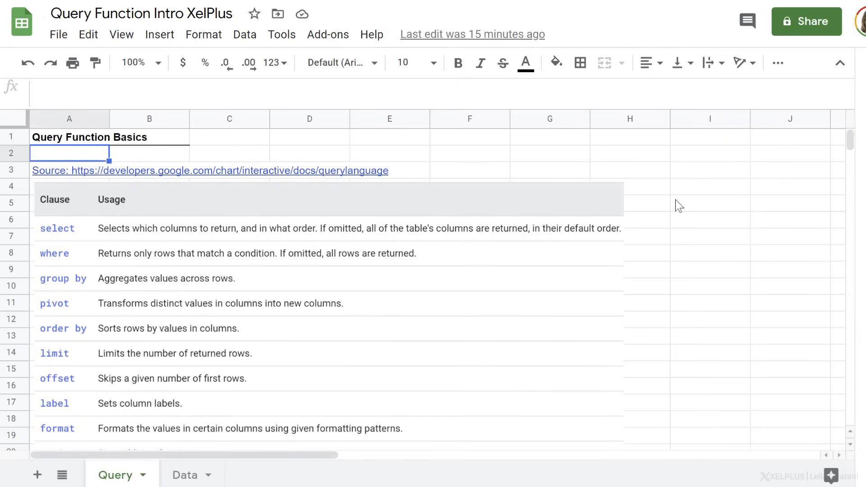
left_click(680, 190)
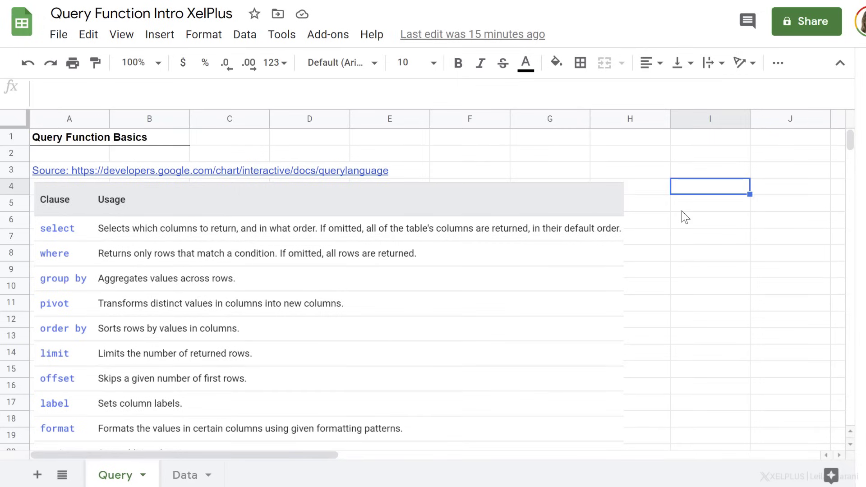
left_click(184, 475)
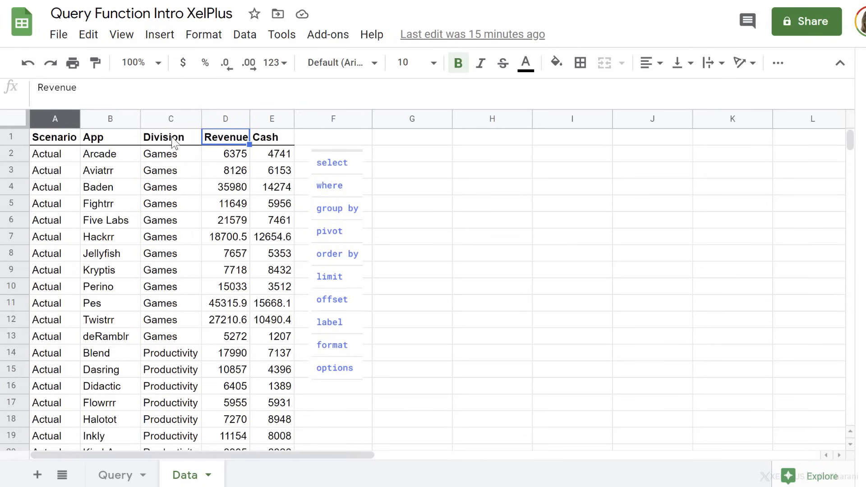
left_click(272, 156)
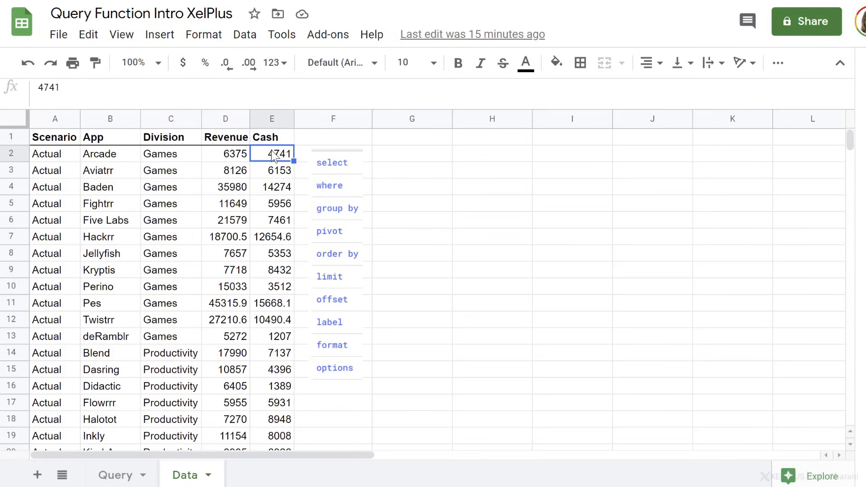
key("ctrl+Down")
key("Down")
key("Up")
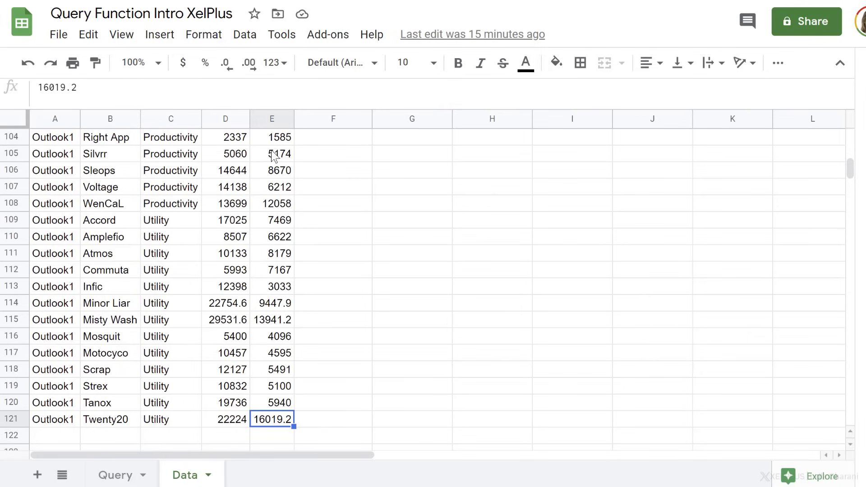
key("Left")
key("Left")
key("Left")
key("Left")
key("ctrl+Up")
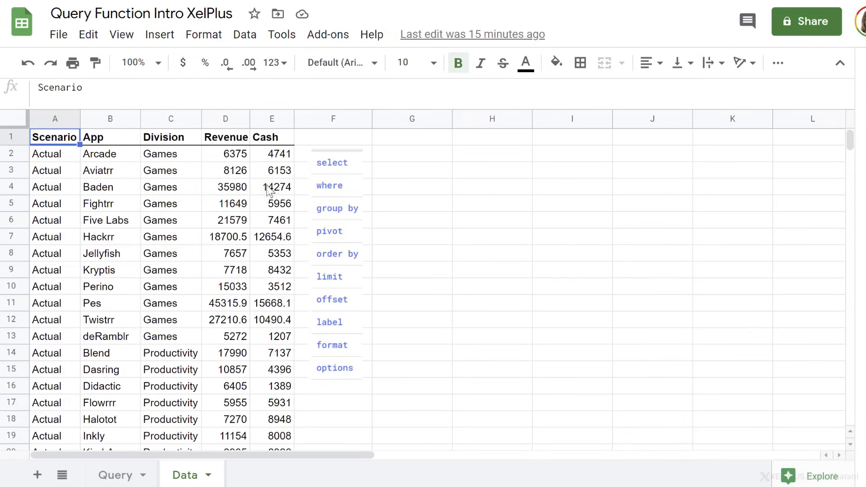
Enter =query(Data!A:E,"select *",1) in I4 of the Query sheet, referencing Data columns A:E.
left_click(116, 475)
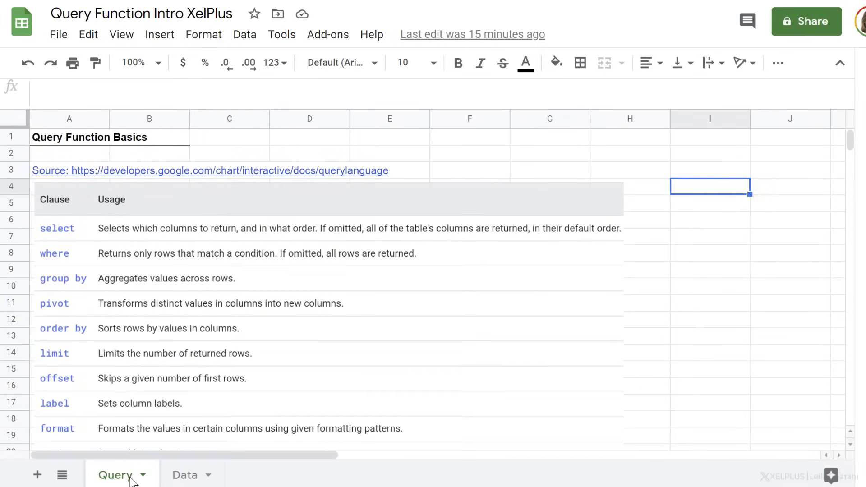
type("=")
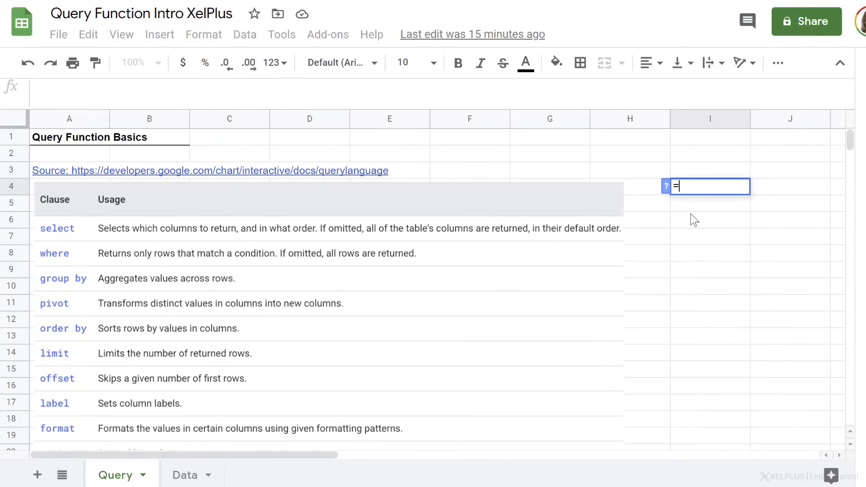
type("query")
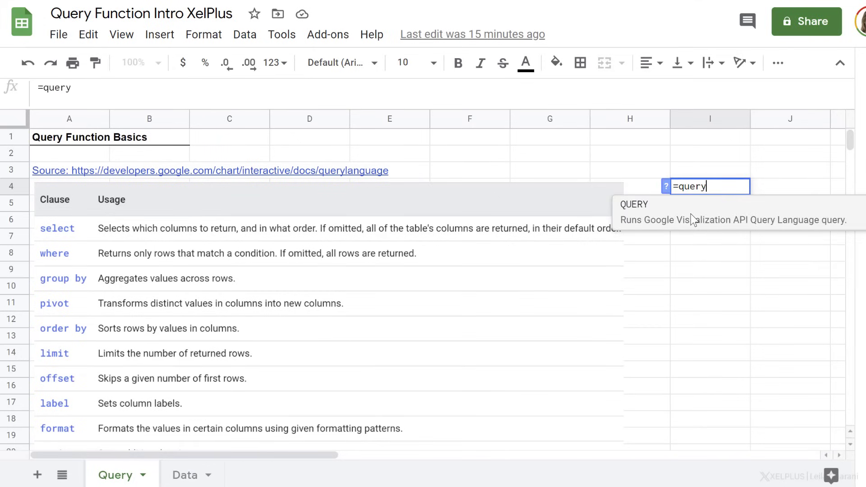
type("(")
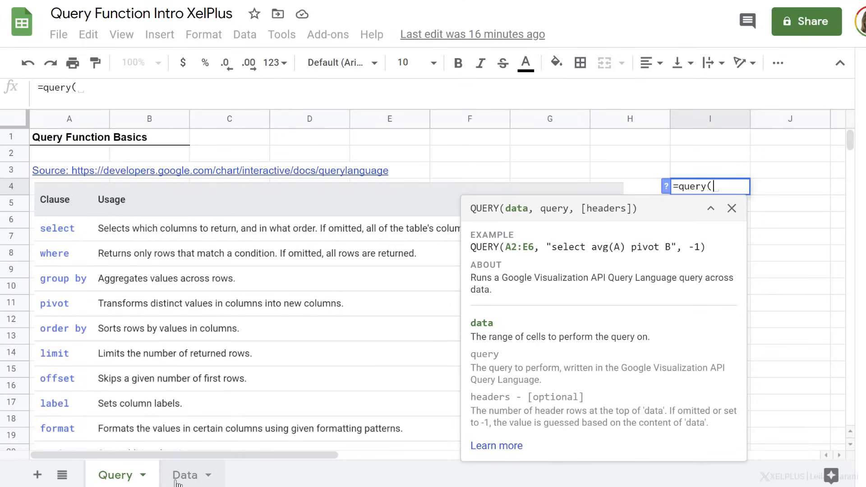
left_click(185, 475)
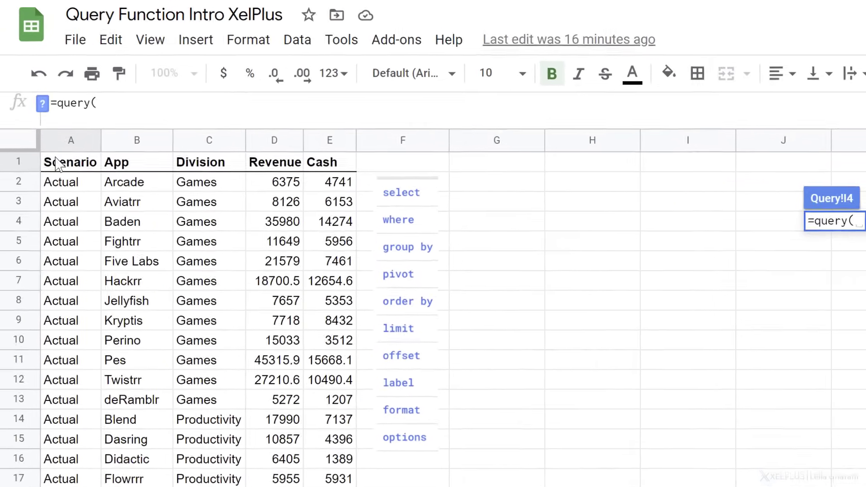
left_click_drag(75, 146, 346, 147)
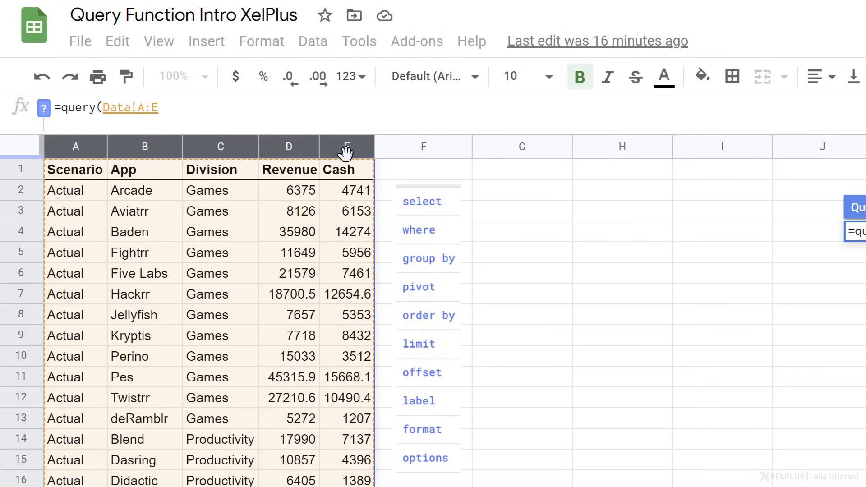
type(",")
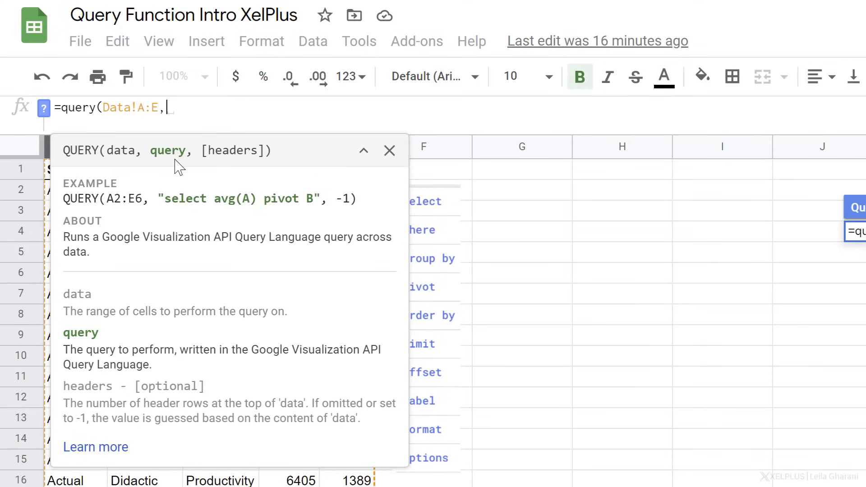
type("\"")
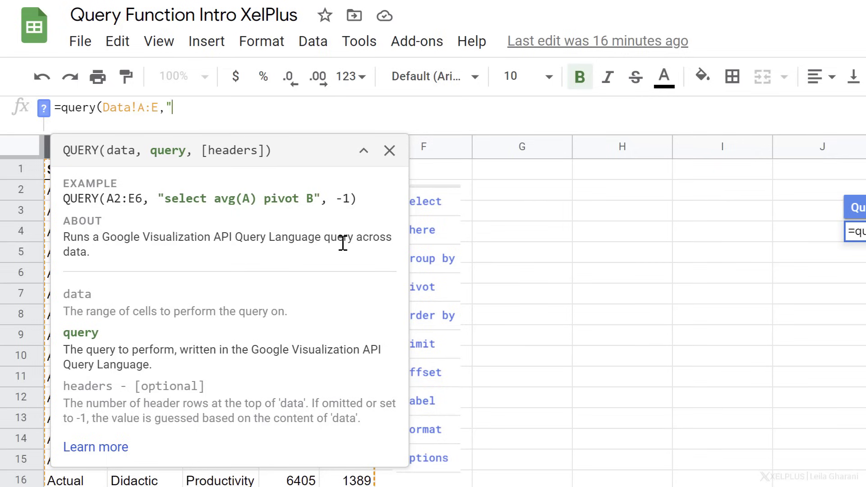
type("select *\",")
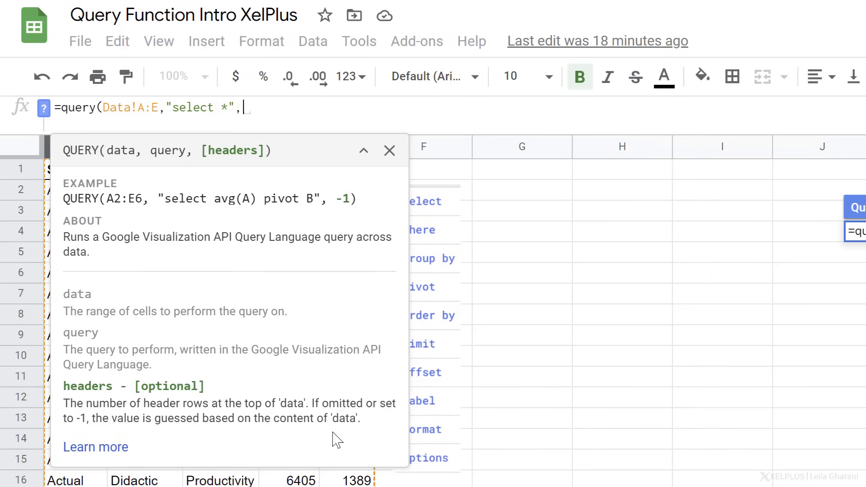
type("1")
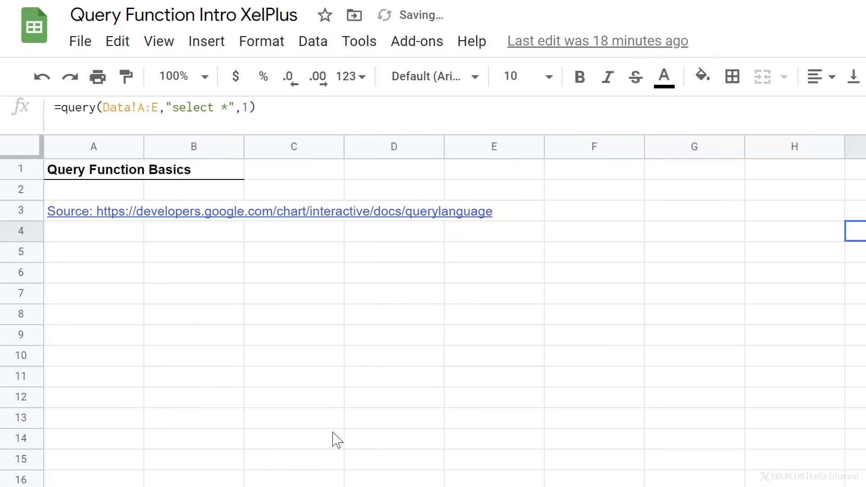
key("Right")
key("Right")
key("Right")
key("Right")
key("Right")
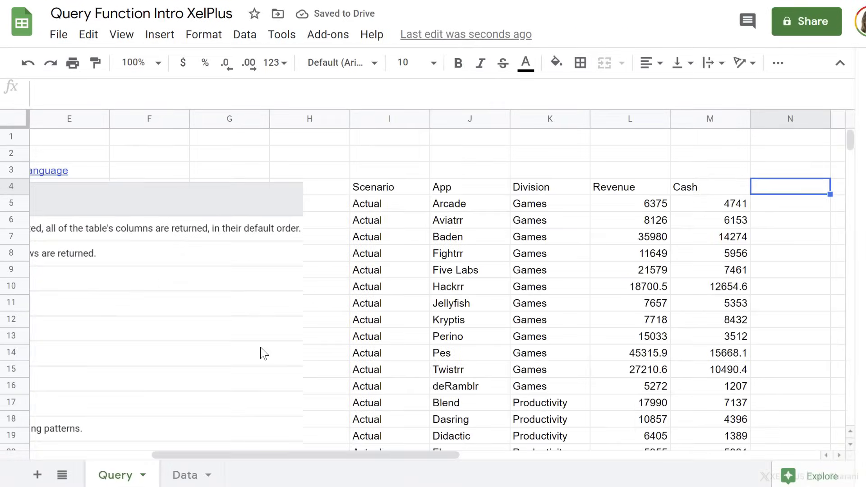
key("Left")
key("Left")
key("Left")
key("Left")
key("Left")
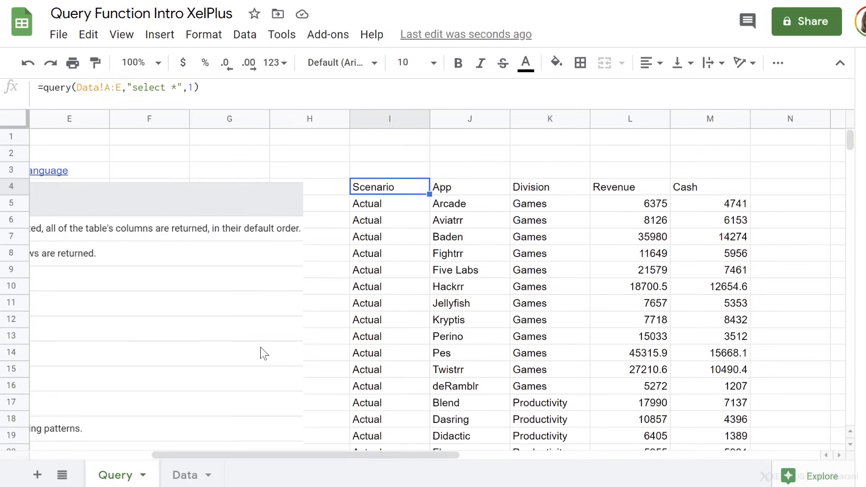
key("Left")
key("Left")
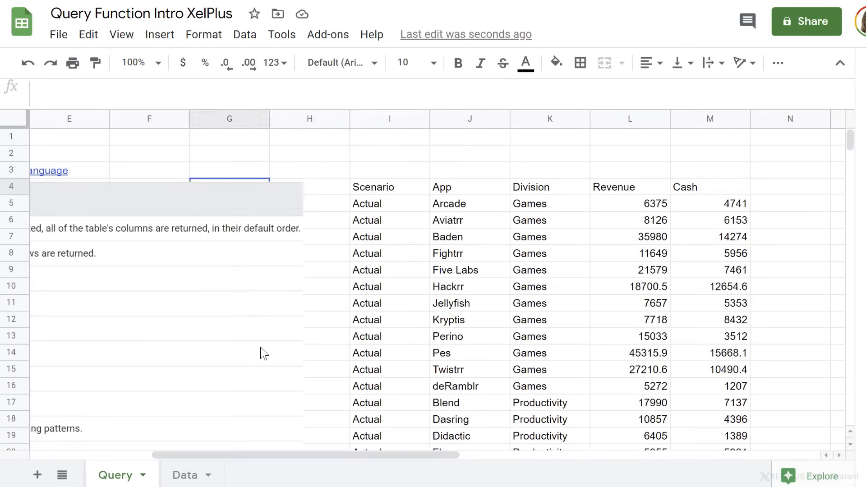
key("Left")
key("Left")
key("Left")
left_click(684, 194)
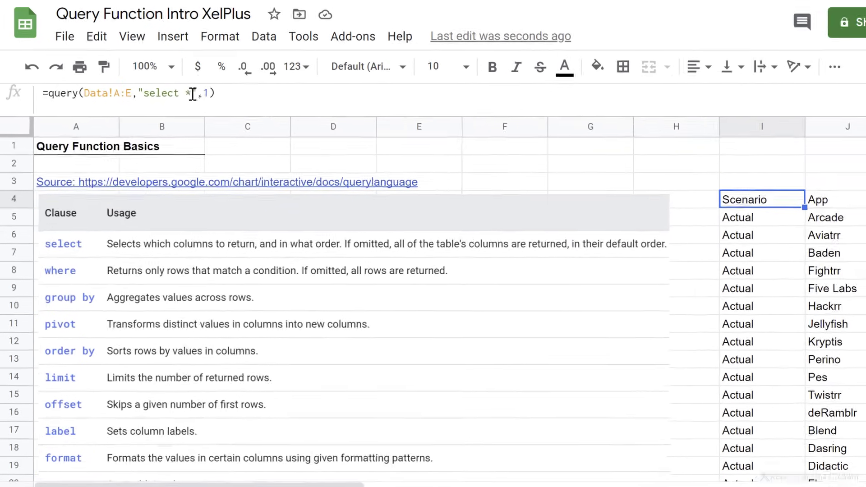
Change the I4 query's select clause from * to A,C,B,E and review the result headers.
double_click(190, 93)
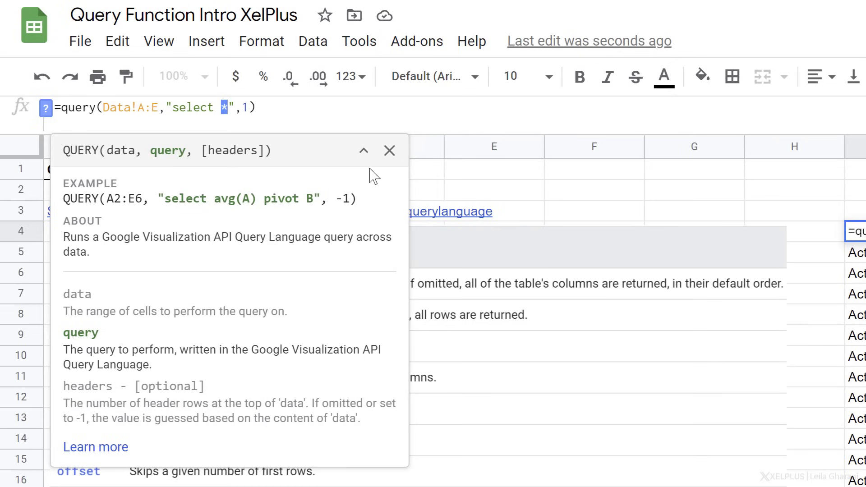
key("BackSpace")
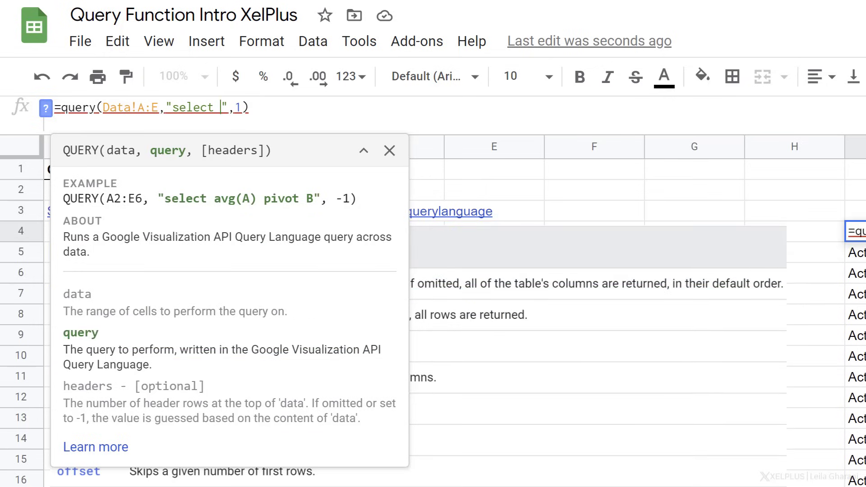
type("A")
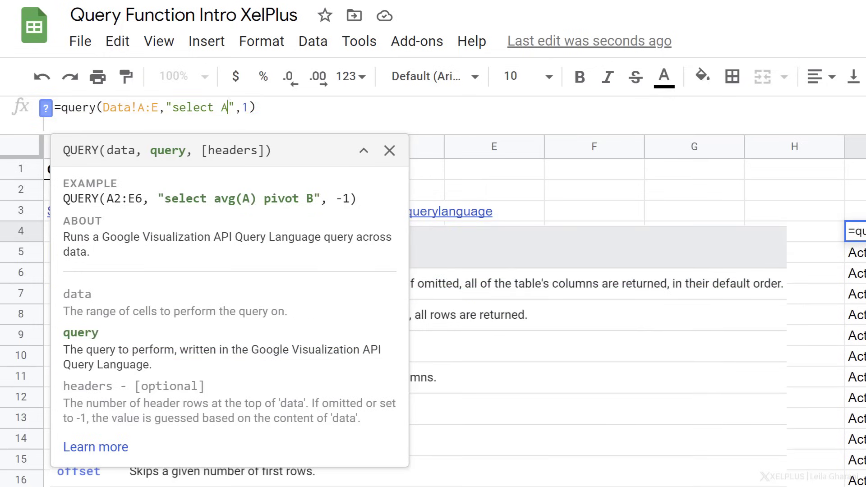
type(",")
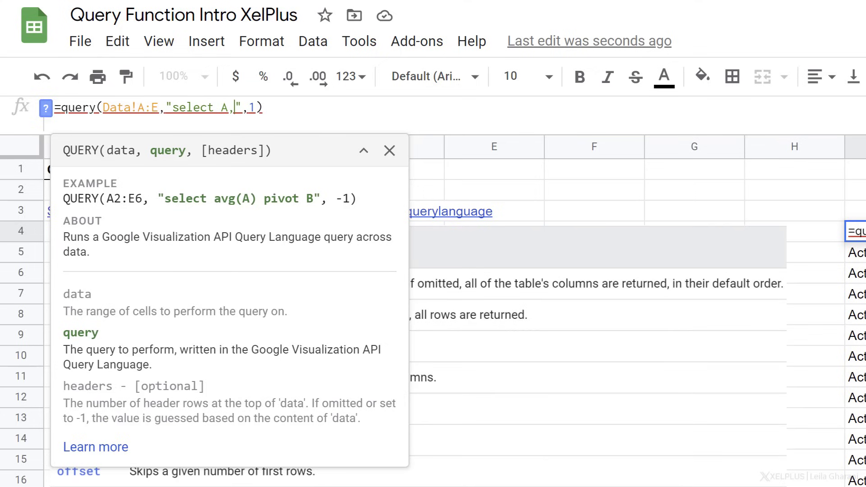
type("C,B")
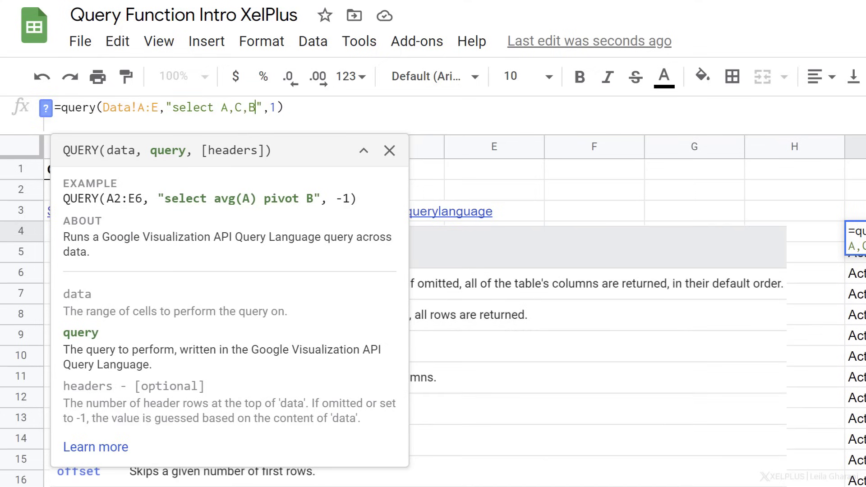
type(",E")
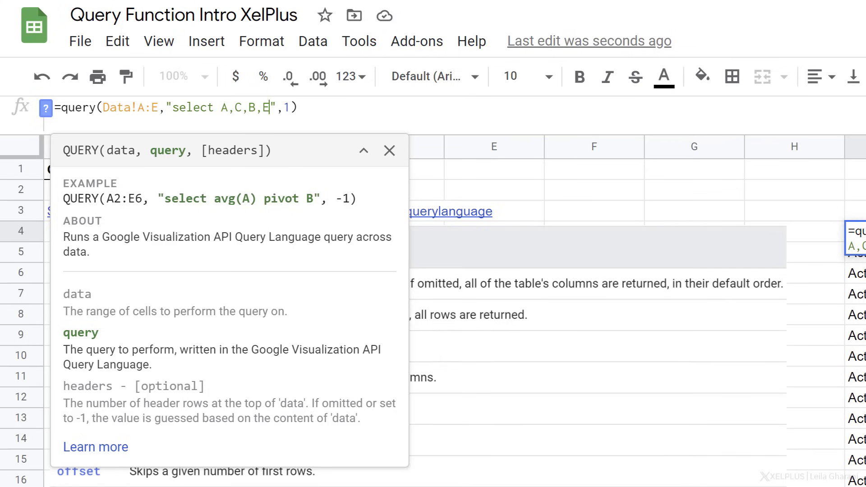
key("Return")
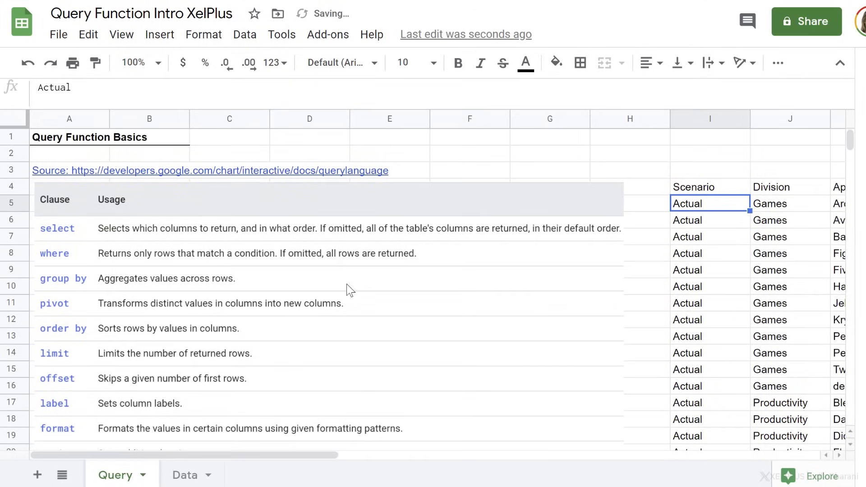
key("Up")
key("Right")
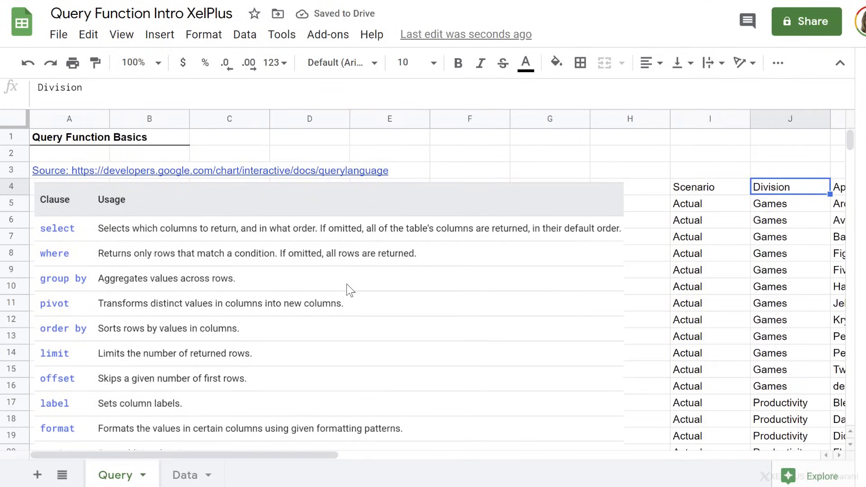
key("Right")
key("Right")
key("Right")
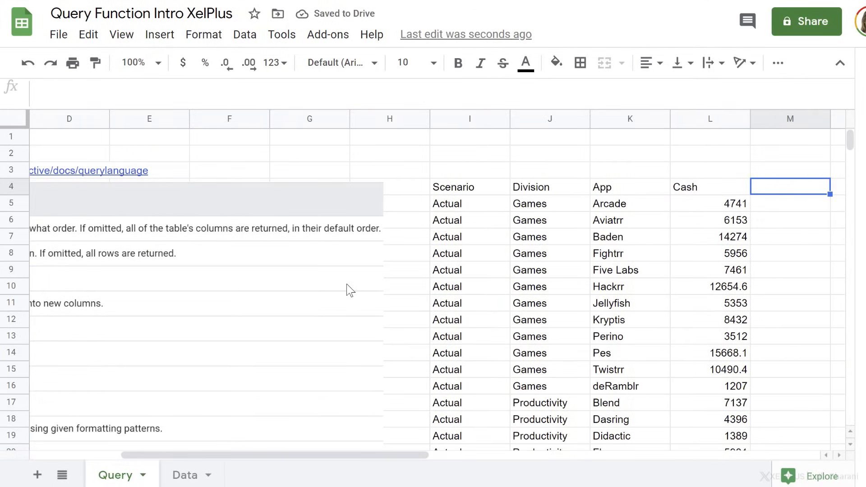
key("Left")
key("Left")
key("Left")
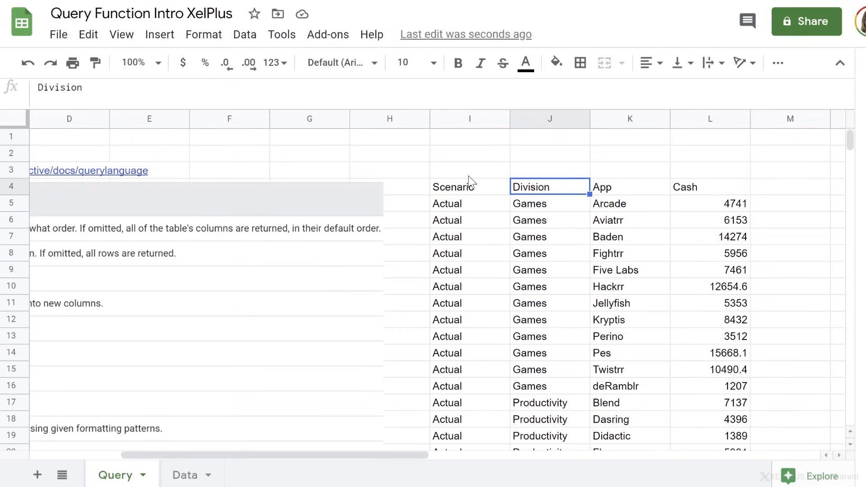
left_click(470, 184)
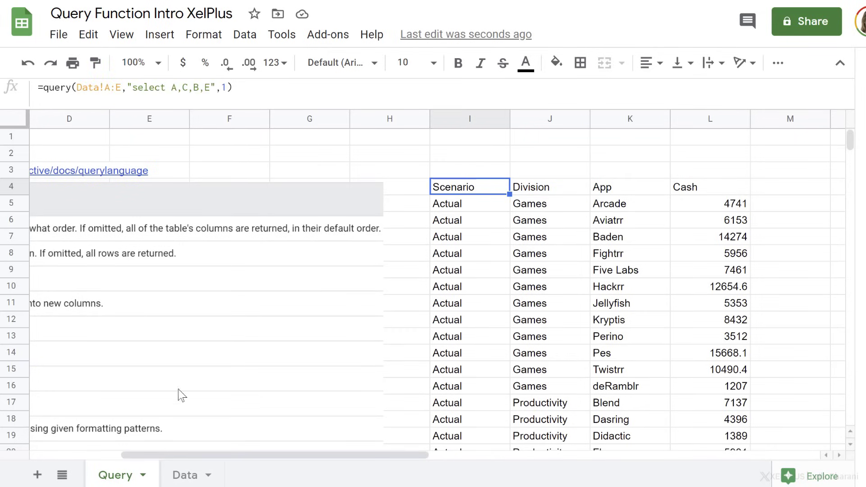
Check the Division, App and Cash headers on the Data sheet, then return to the Query sheet.
left_click(184, 475)
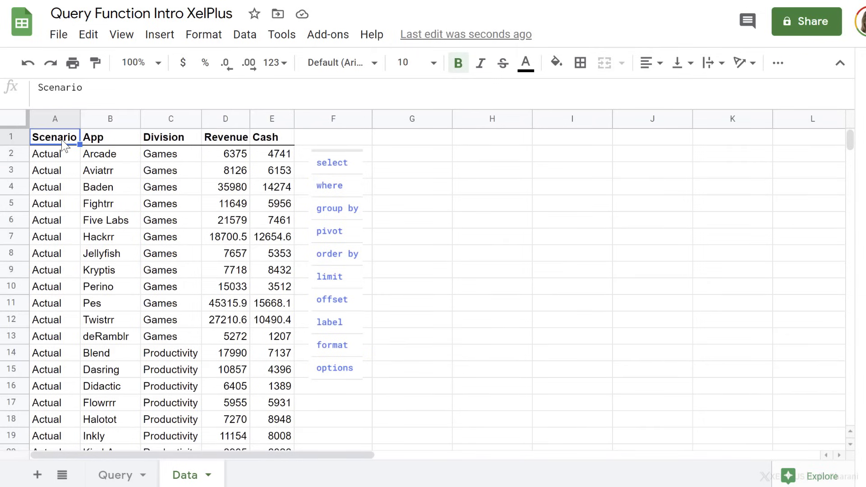
left_click(162, 140)
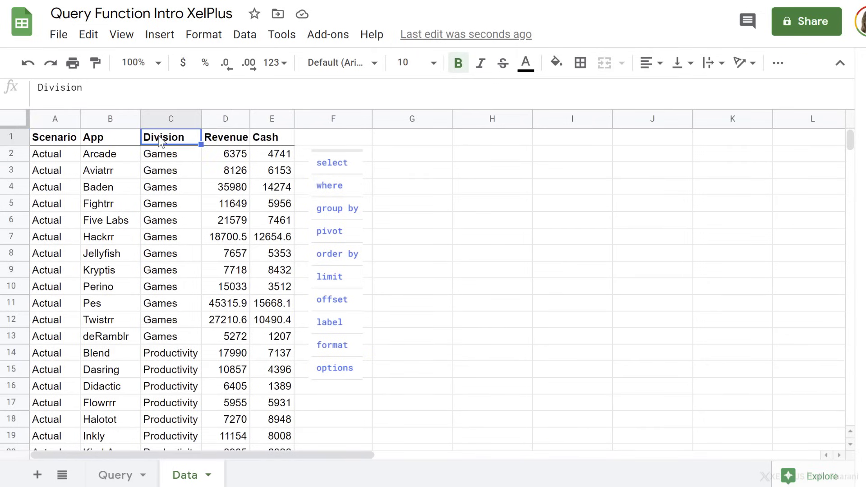
left_click(112, 142)
left_click(274, 139)
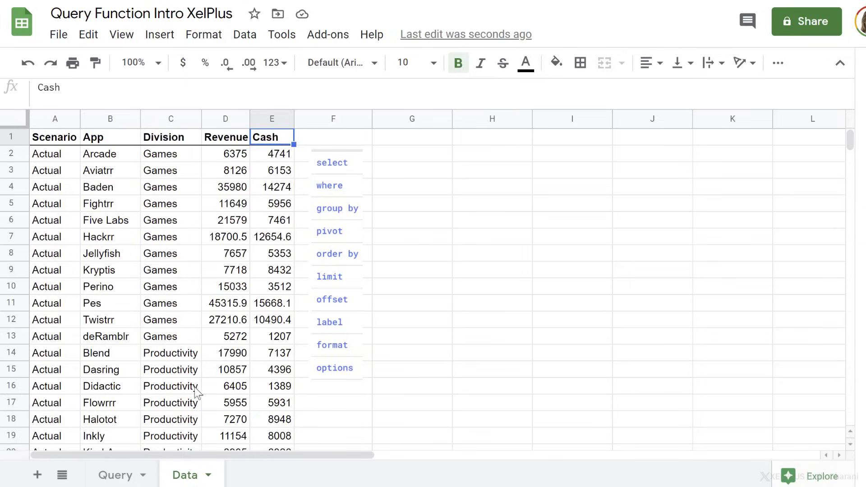
left_click(115, 474)
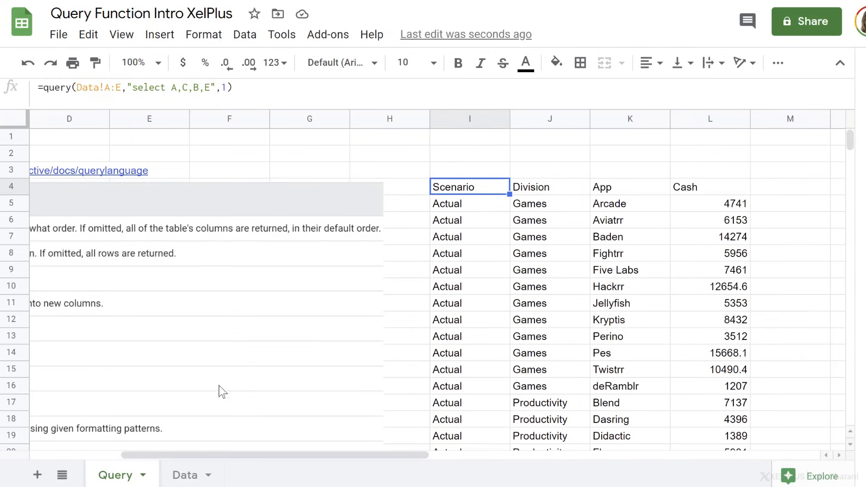
Go to the Data sheet and select H2 for a new query formula.
left_click(184, 475)
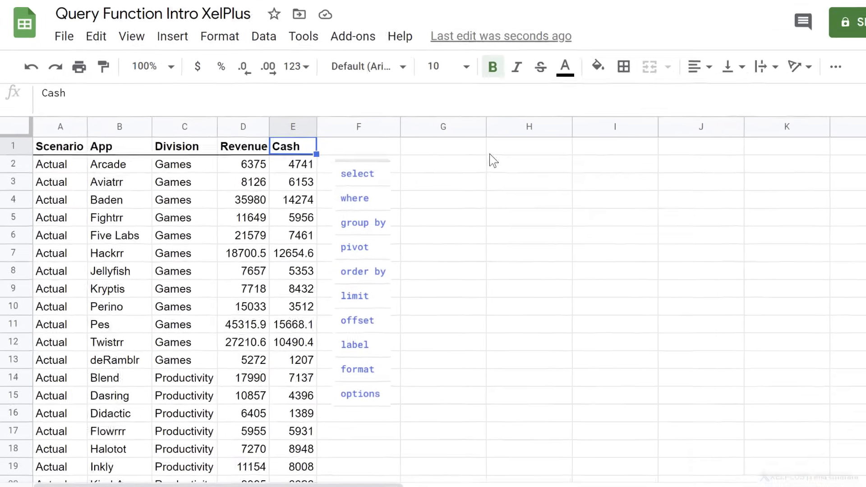
left_click(501, 155)
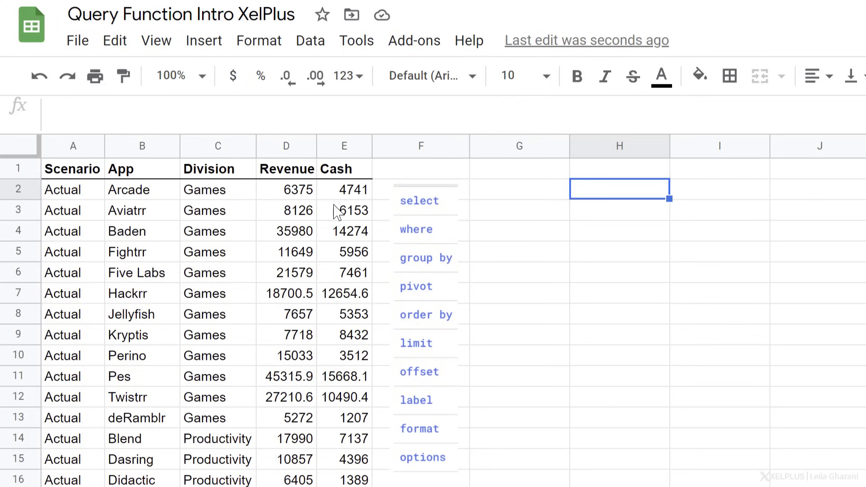
scroll(337, 212, "down", 6)
scroll(336, 213, "down", 6)
scroll(336, 213, "down", 4)
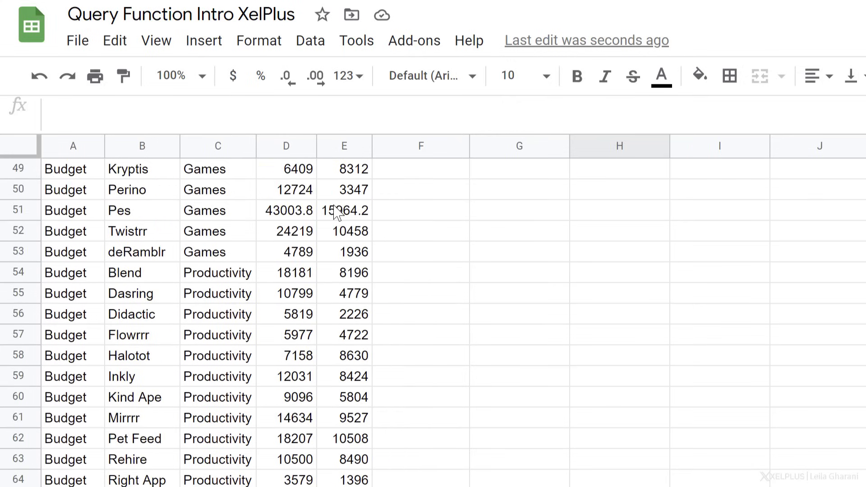
scroll(336, 212, "down", 6)
scroll(336, 212, "down", 4)
scroll(336, 213, "down", 6)
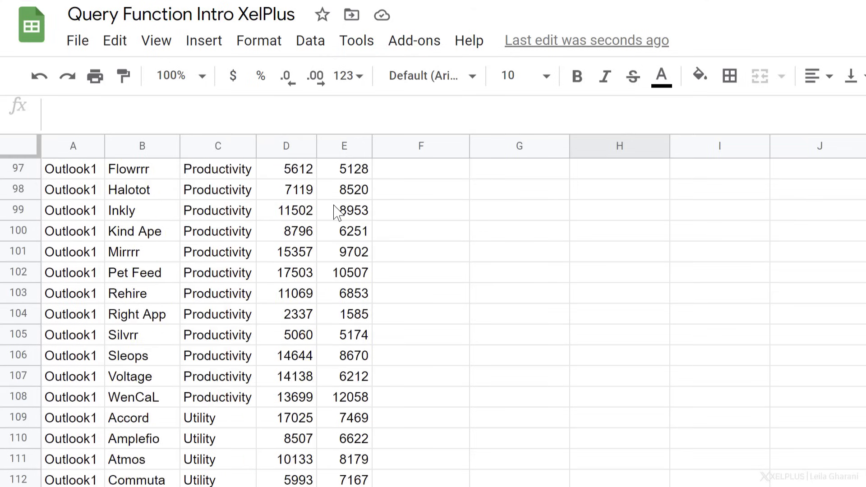
scroll(336, 213, "down", 4)
scroll(336, 212, "up", 6)
scroll(336, 212, "up", 6)
scroll(336, 213, "up", 8)
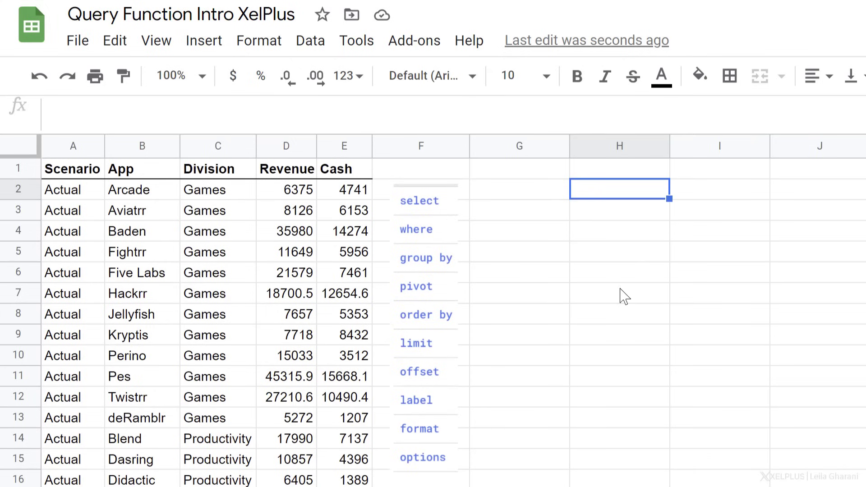
type("=query")
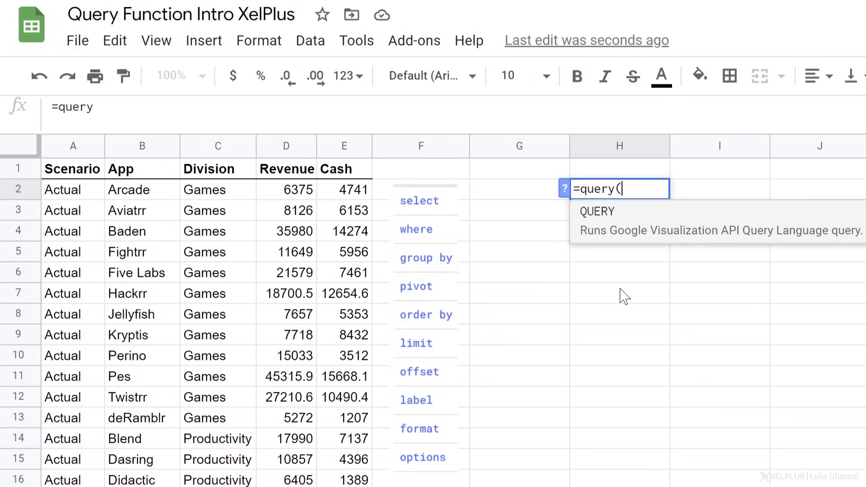
type("(")
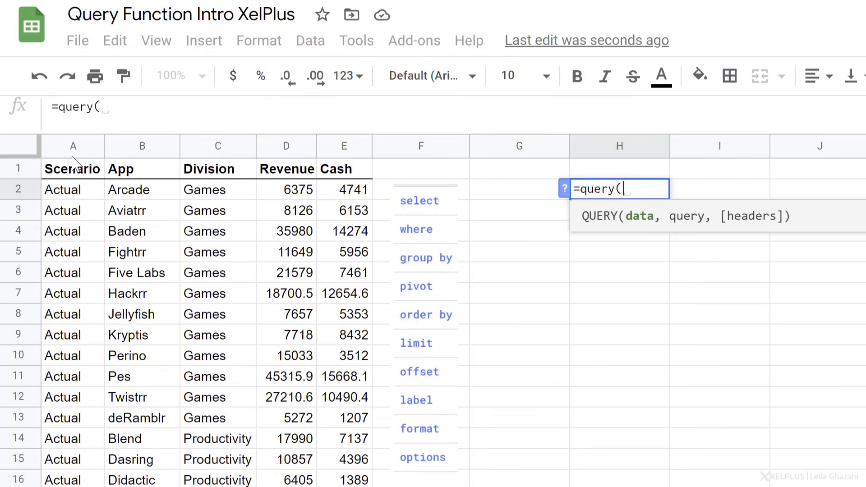
Enter =query(A:E,"select A,sum(D),sum(E)") in H2, referencing columns A:E.
left_click_drag(73, 146, 218, 146)
left_click_drag(309, 146, 330, 140)
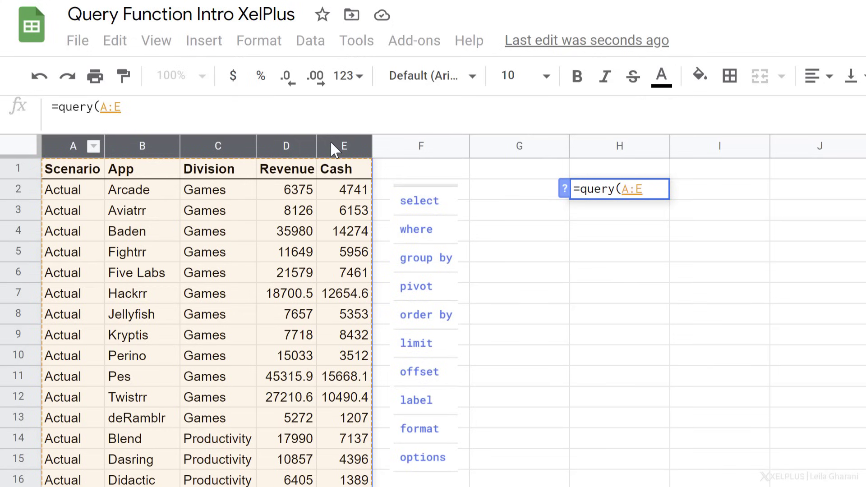
type(",\"select")
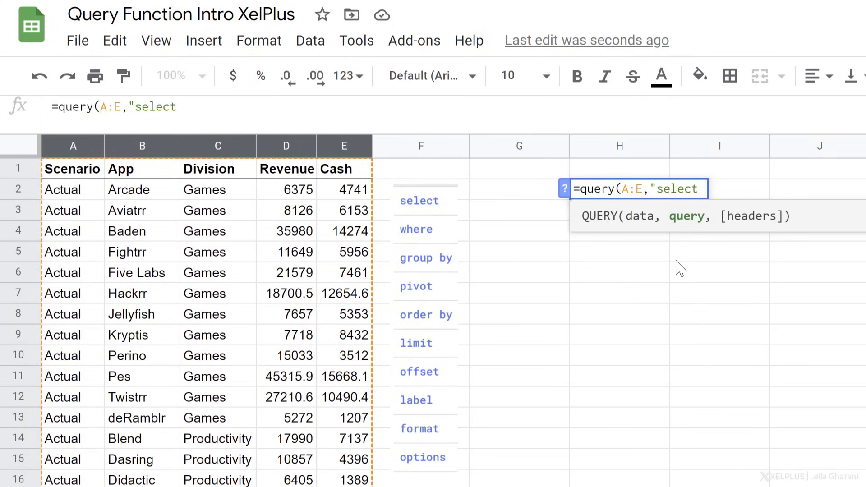
type(" A")
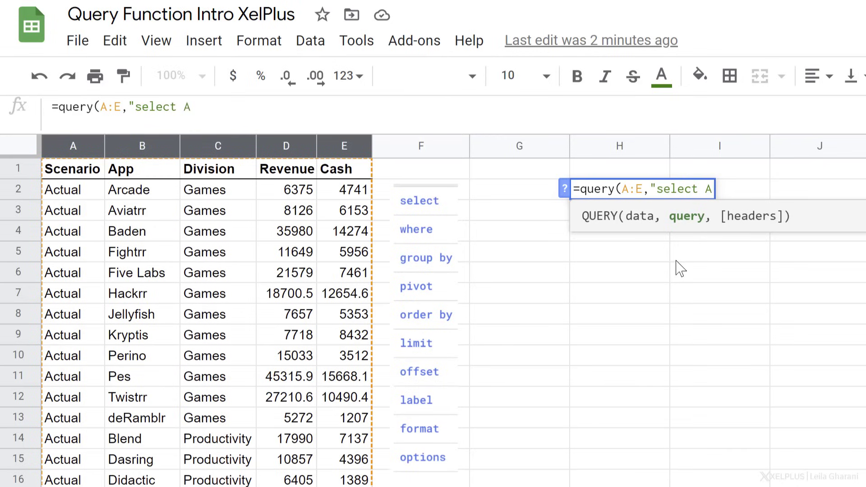
type(",")
type("sum(")
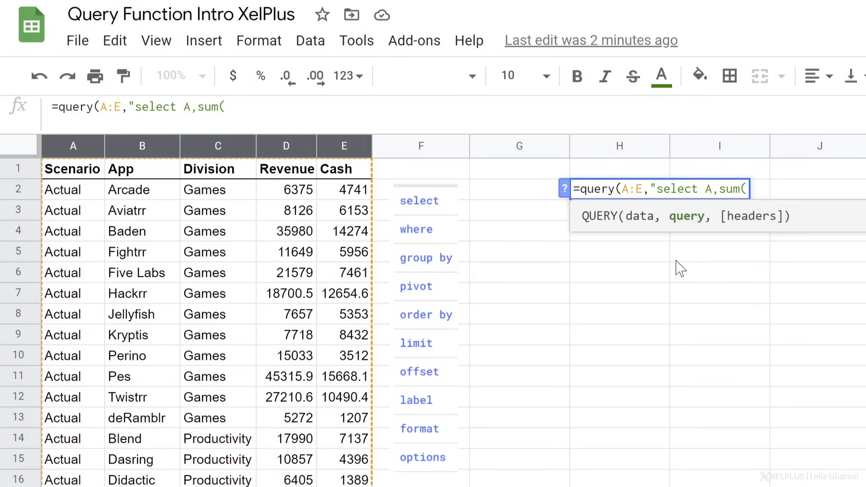
type("D),su")
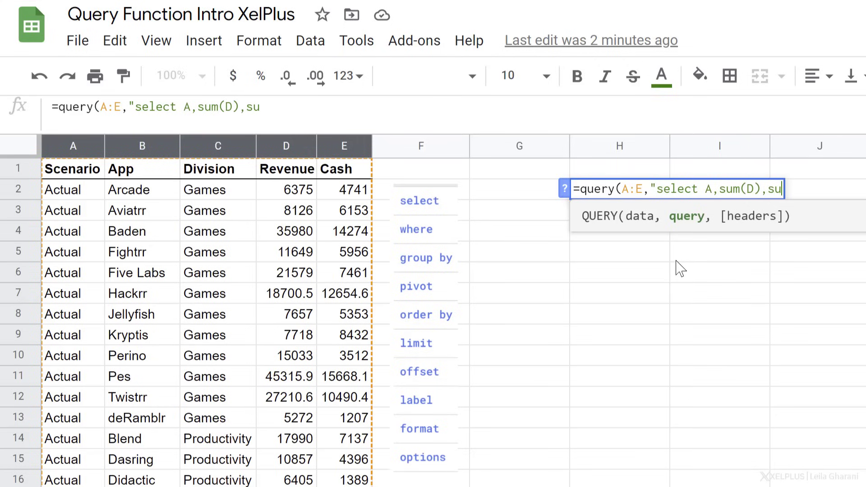
type("m(E)")
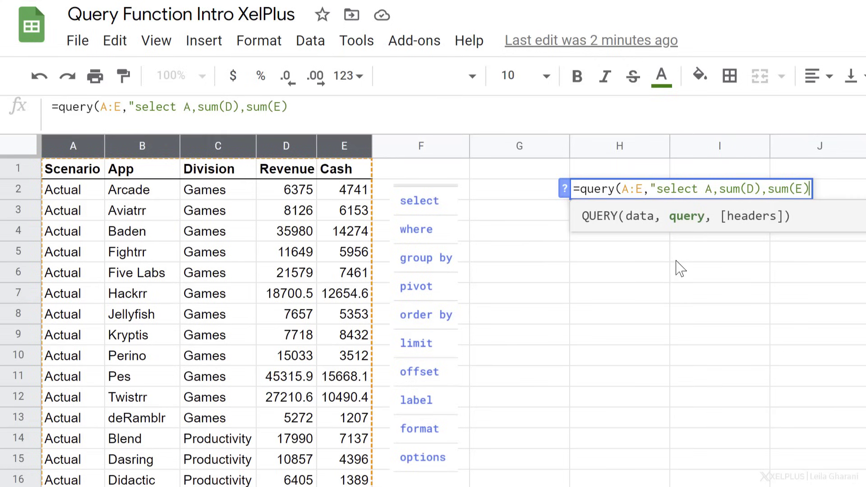
type("\"")
type(")")
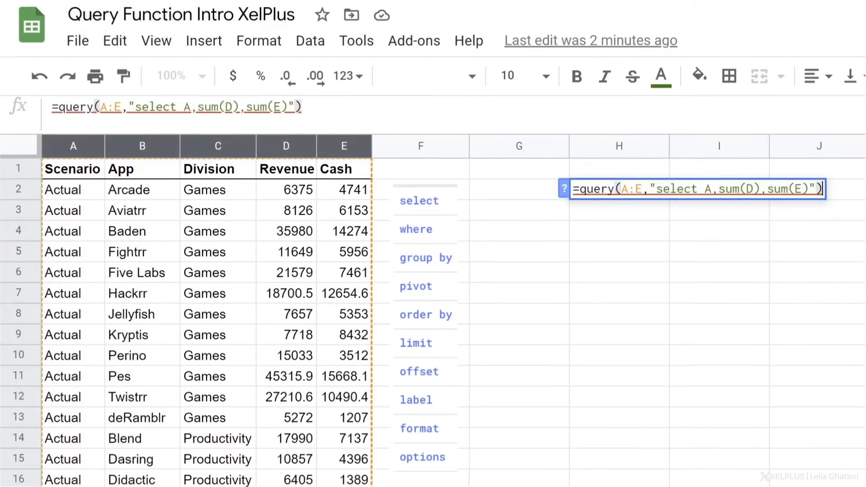
Add group by A to the H2 query so Revenue and Cash total per scenario.
key("Return")
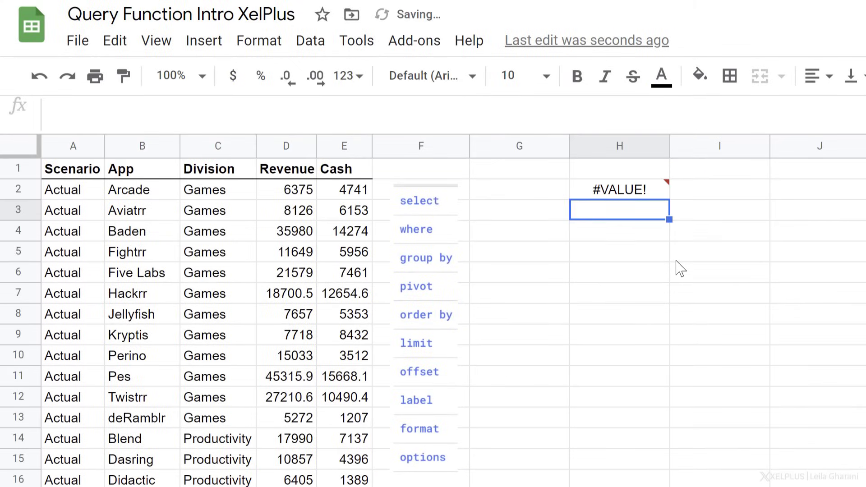
key("Up")
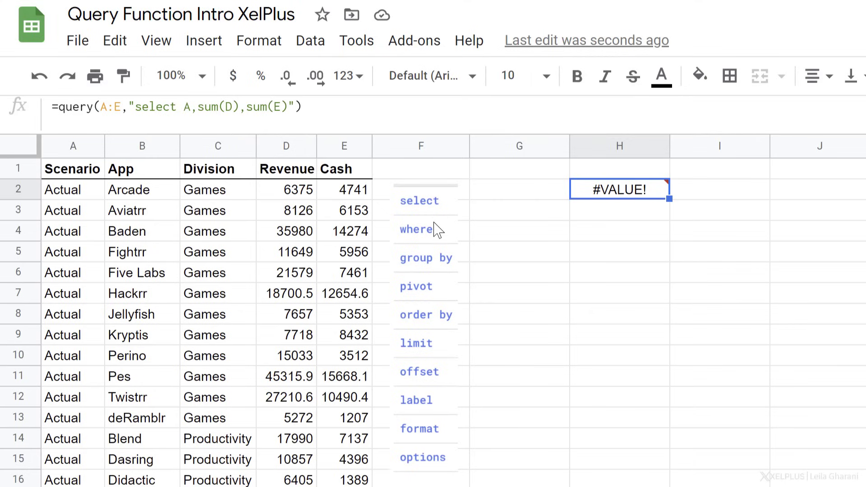
left_click(289, 109)
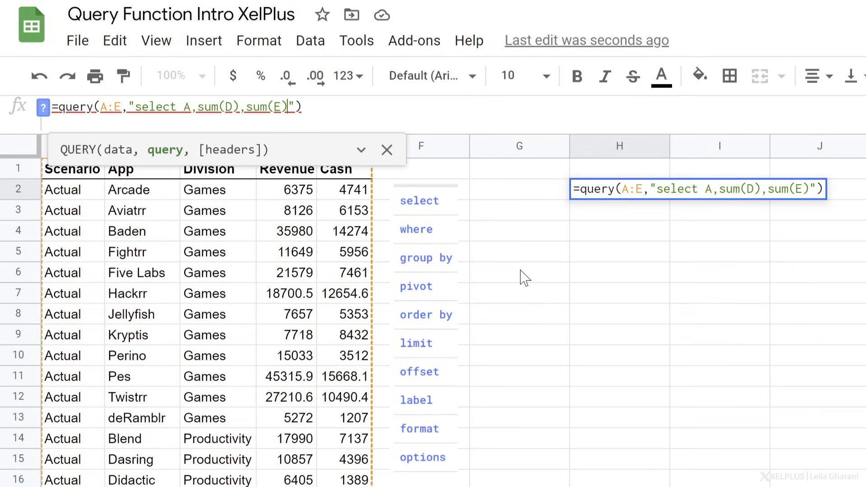
type("group by")
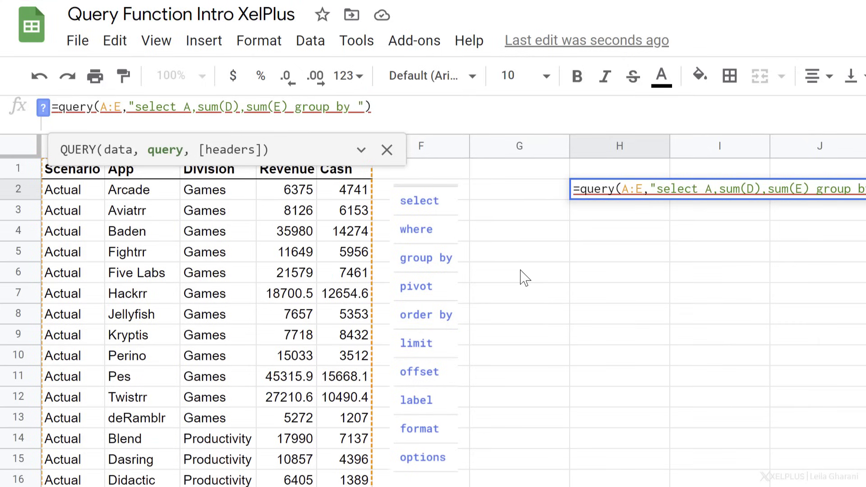
type(" A")
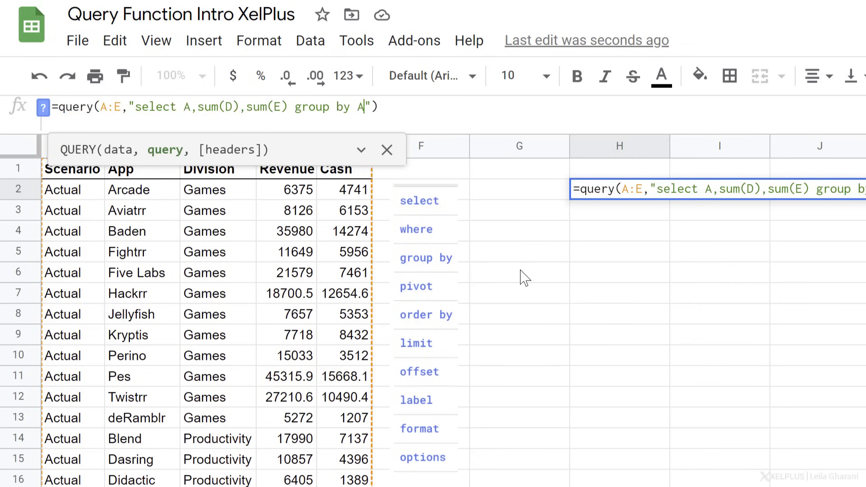
key("Return")
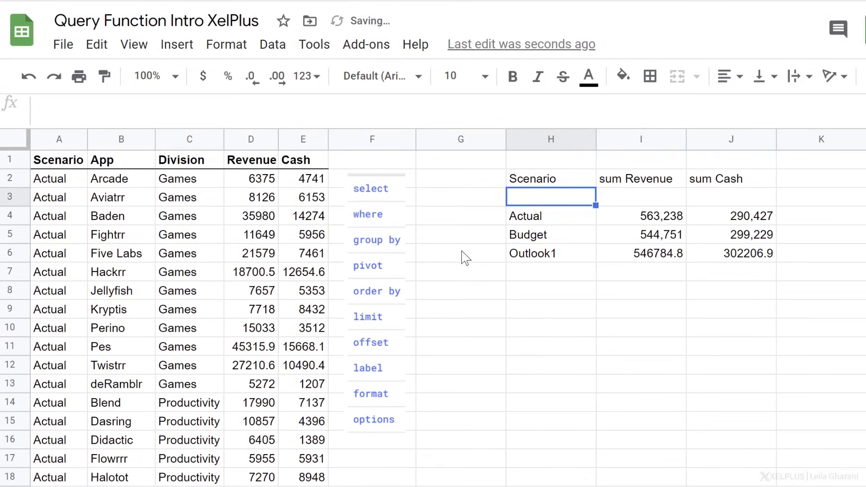
Inspect the Actual, Budget and Outlook1 Revenue and Cash totals.
key("Down")
key("Right")
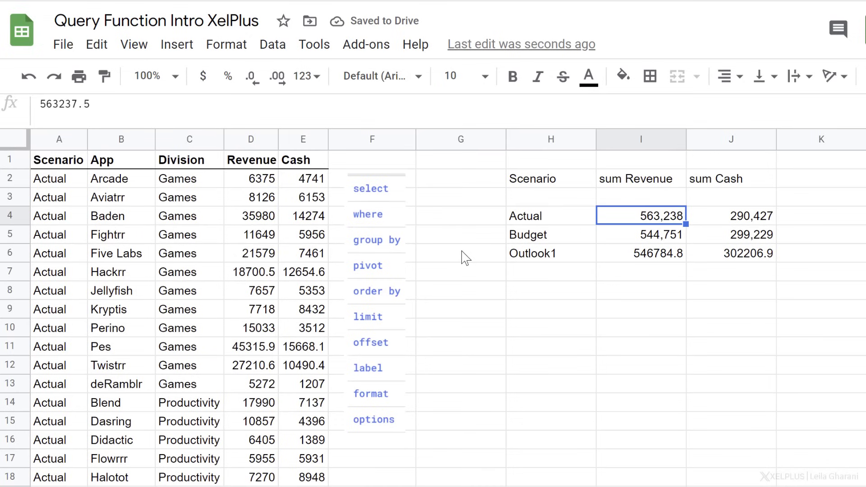
key("Right")
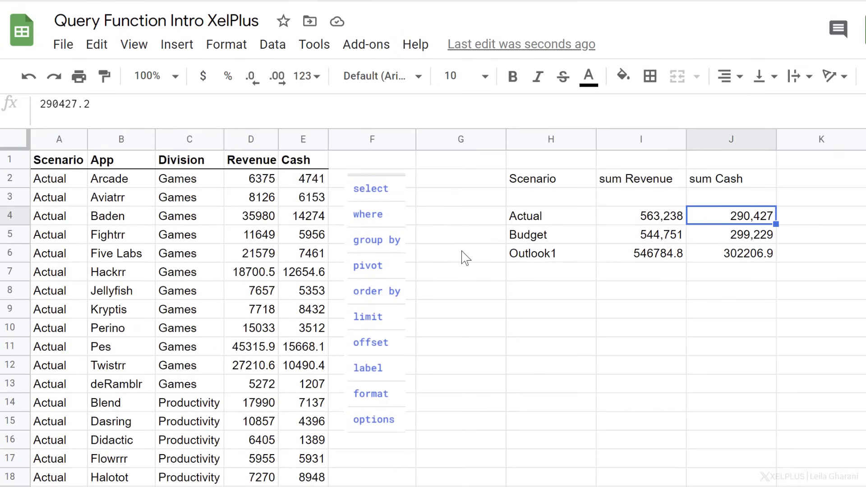
key("Down")
key("Down")
key("Up")
key("Left")
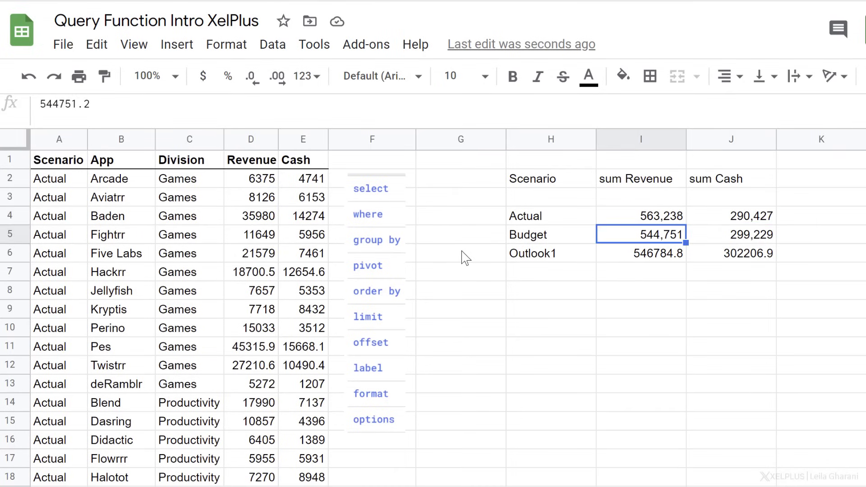
key("Up")
key("Up")
key("Down")
key("Down")
key("Down")
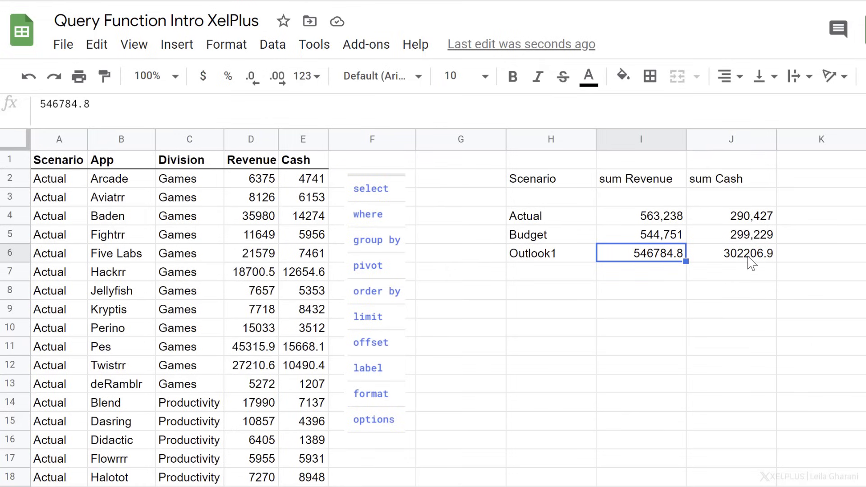
Format I4:J6 as numbers with thousands separators and no decimal places.
left_click_drag(641, 218, 754, 261)
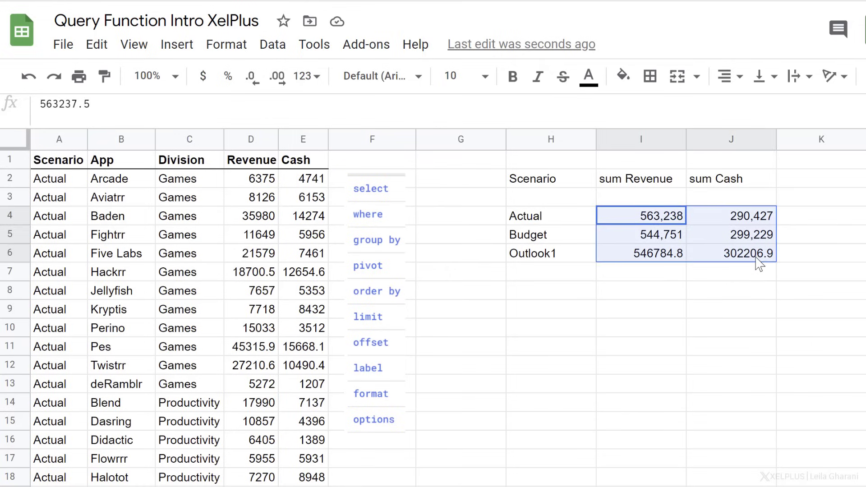
left_click(307, 76)
left_click(354, 128)
left_click(252, 76)
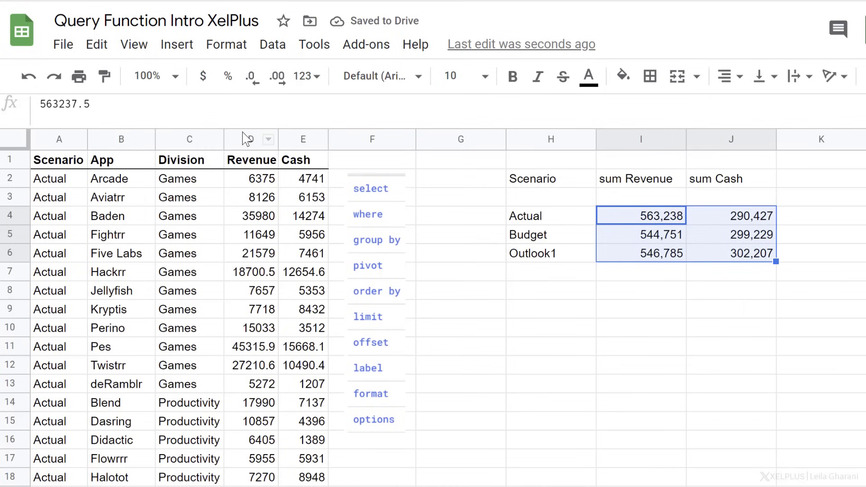
left_click(671, 220)
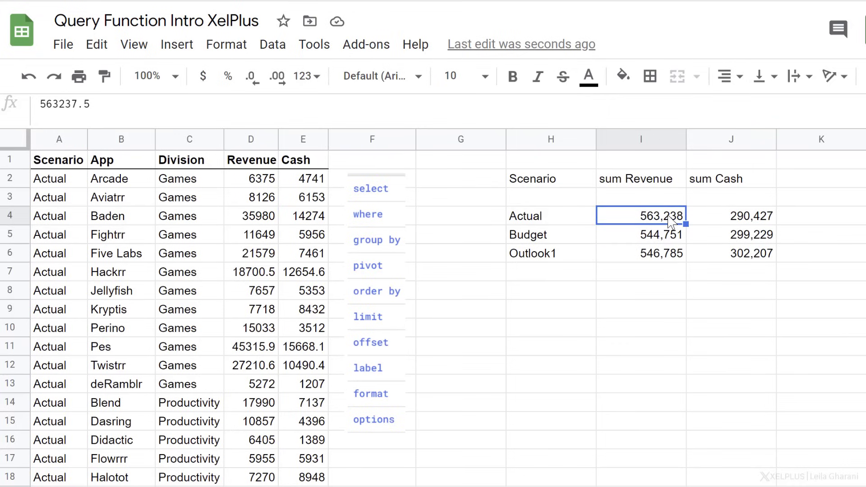
left_click(540, 200)
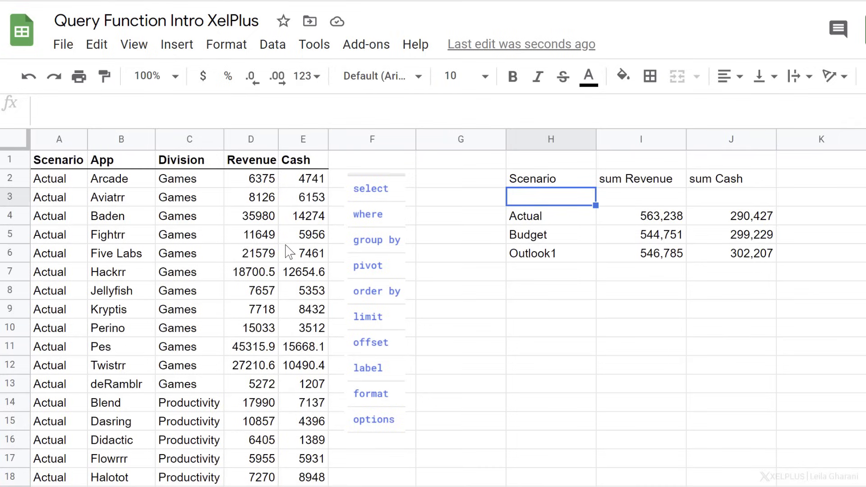
scroll(288, 258, "down", 8)
scroll(288, 268, "down", 8)
scroll(287, 268, "down", 10)
scroll(288, 268, "down", 5)
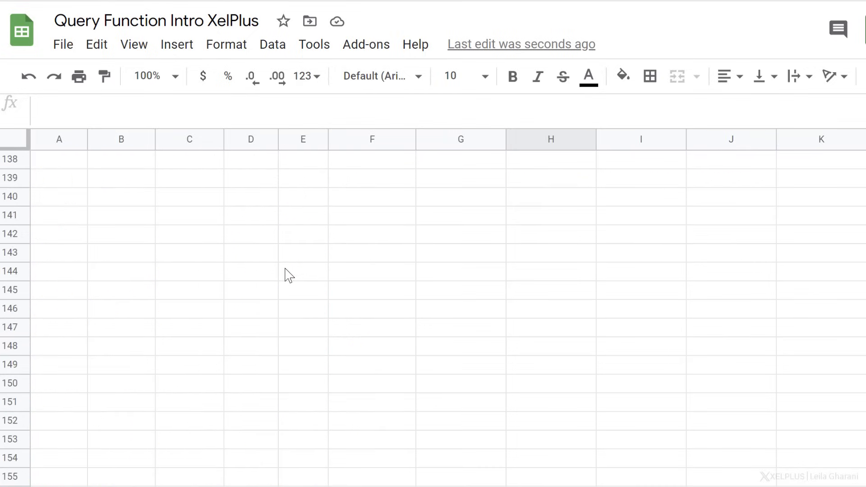
scroll(287, 271, "up", 3)
scroll(288, 274, "up", 8)
scroll(288, 274, "up", 8)
scroll(287, 274, "up", 8)
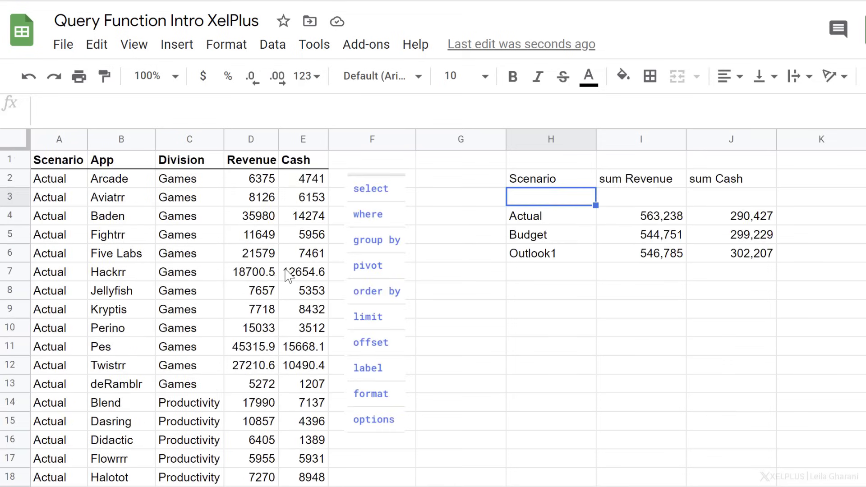
Insert where A is not null before group by A in the H2 query.
left_click(574, 181)
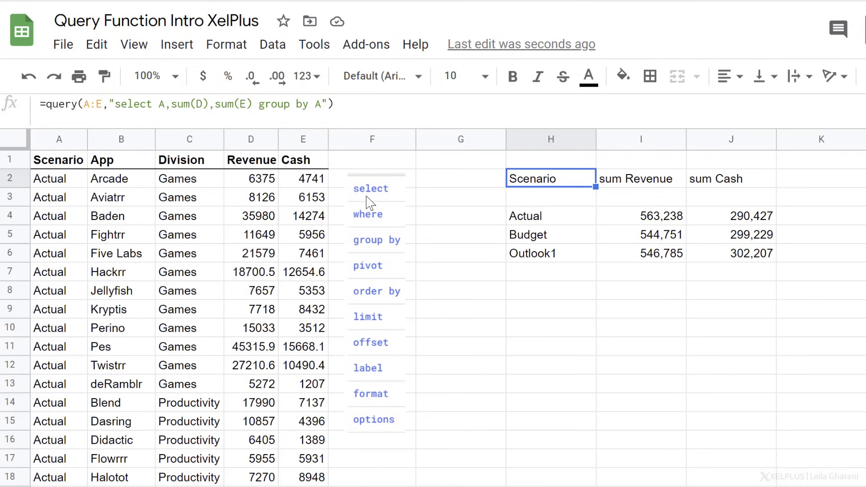
left_click(259, 107)
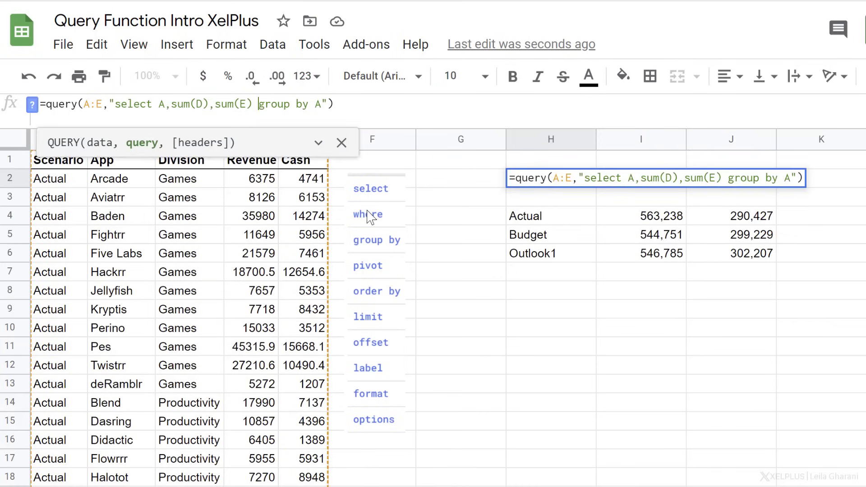
type("where  ")
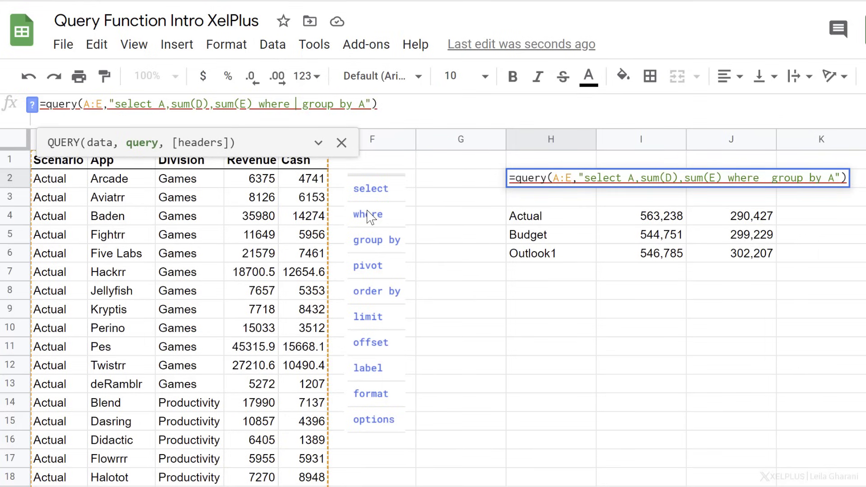
type("A ")
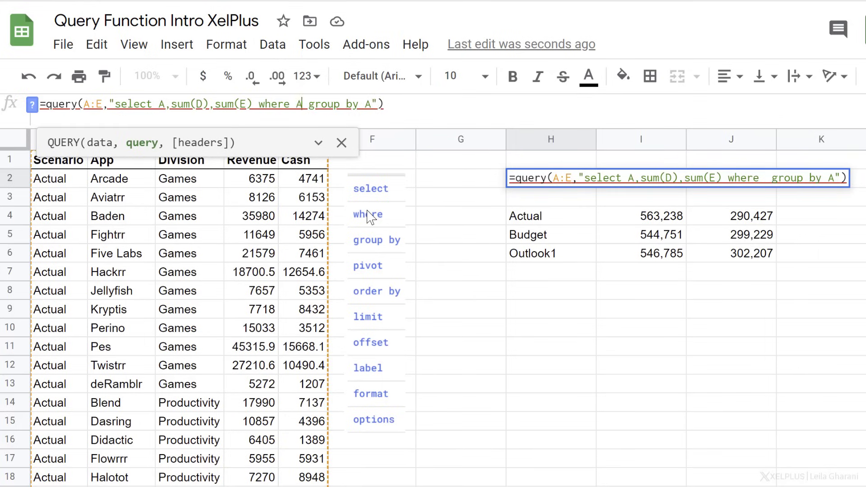
type("is no ")
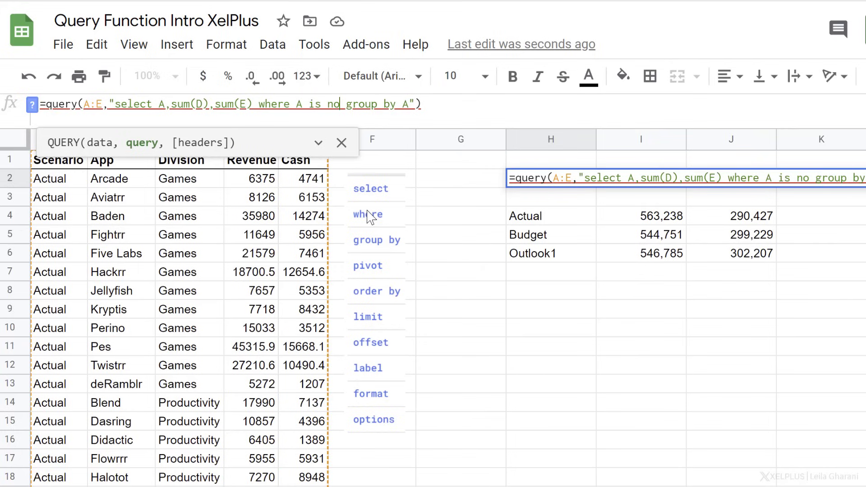
type("t null")
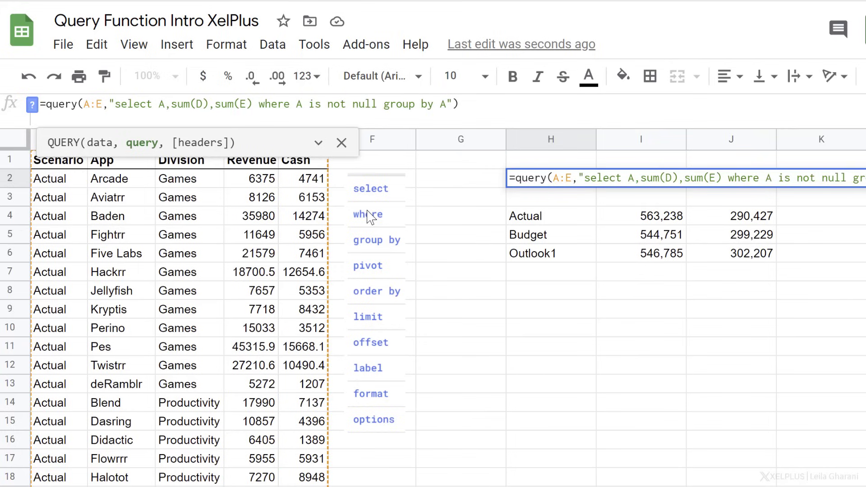
key("Return")
key("Up")
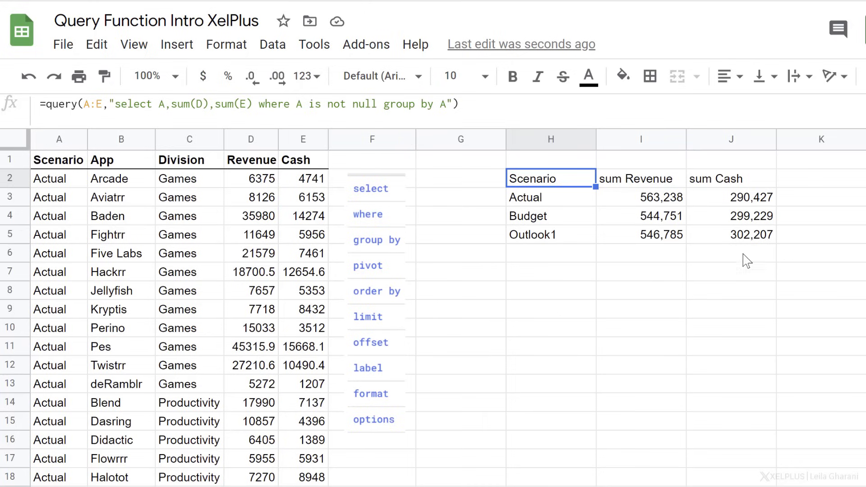
Delete ,sum(E) from the H2 query so it returns Scenario and sum Revenue only.
left_click(255, 103)
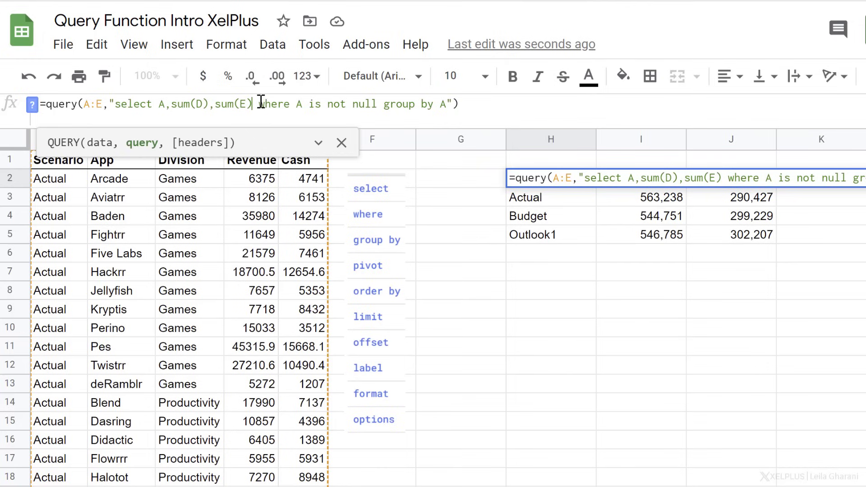
left_click_drag(254, 103, 212, 103)
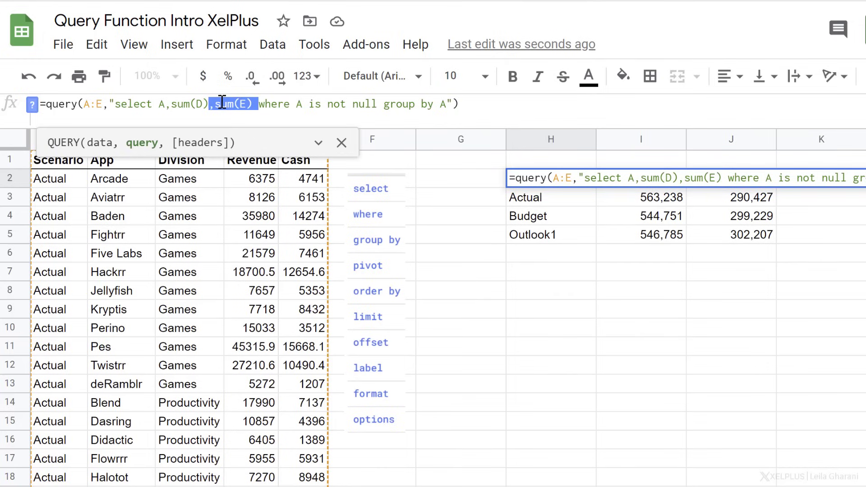
key("Delete")
key("Return")
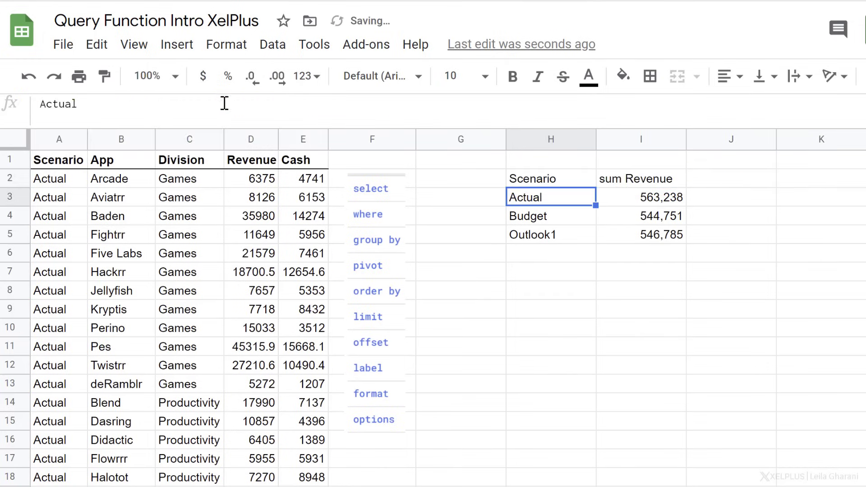
left_click(535, 179)
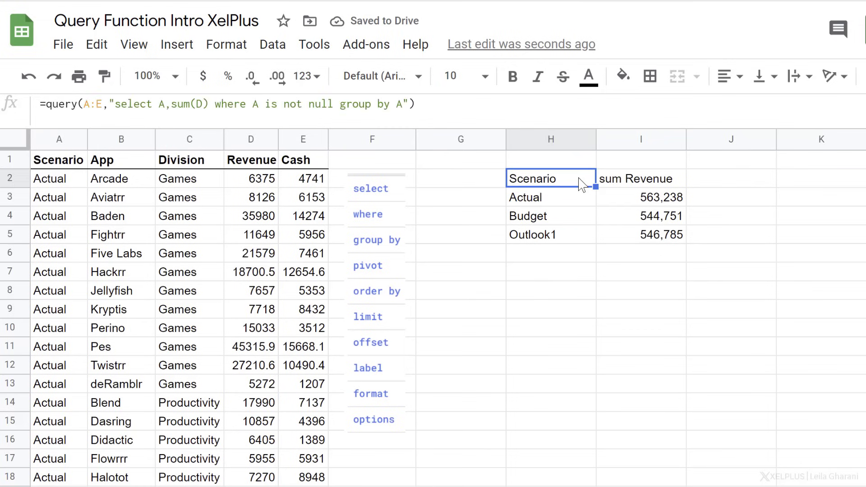
left_click(624, 181)
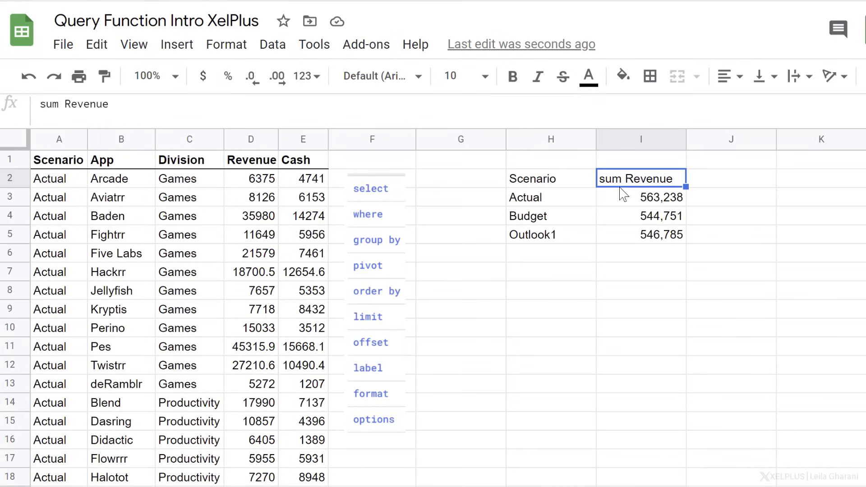
Add pivot C to the H2 query, giving Games, Productivity and Utility revenue per scenario.
left_click(534, 180)
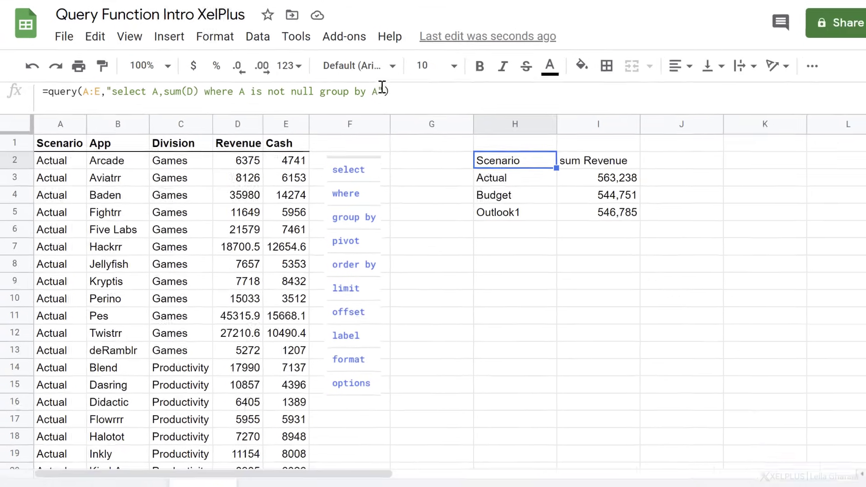
left_click(382, 90)
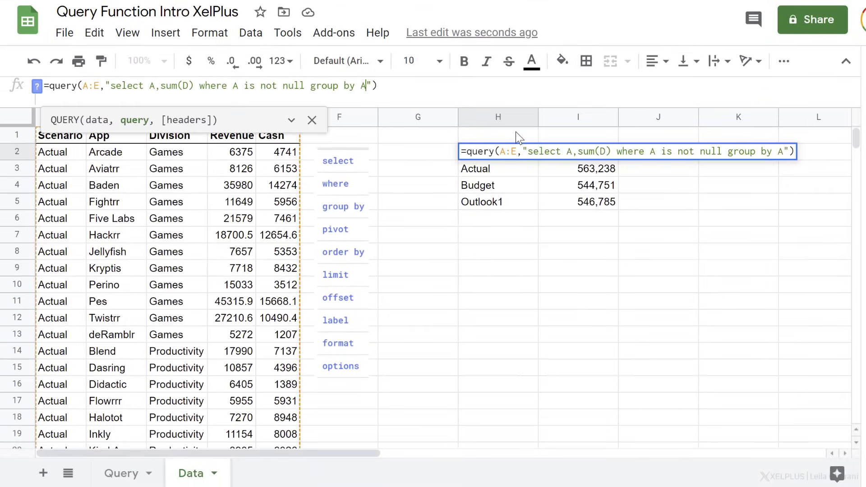
type("pivot ")
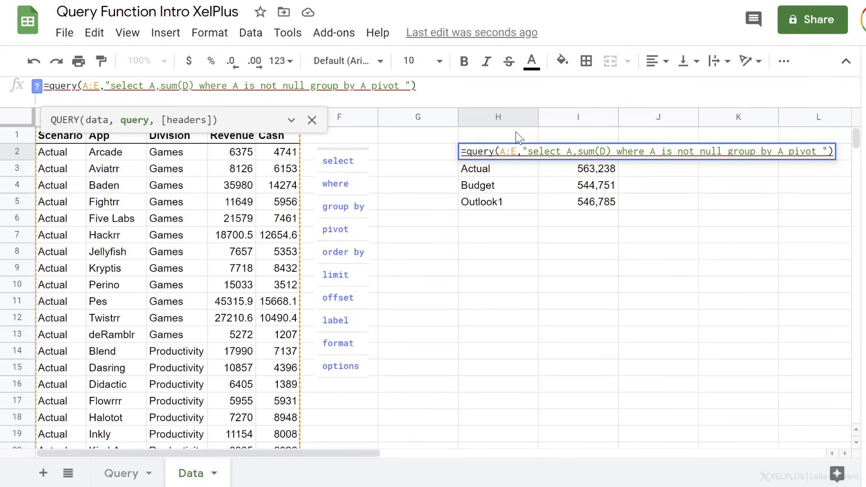
type("C")
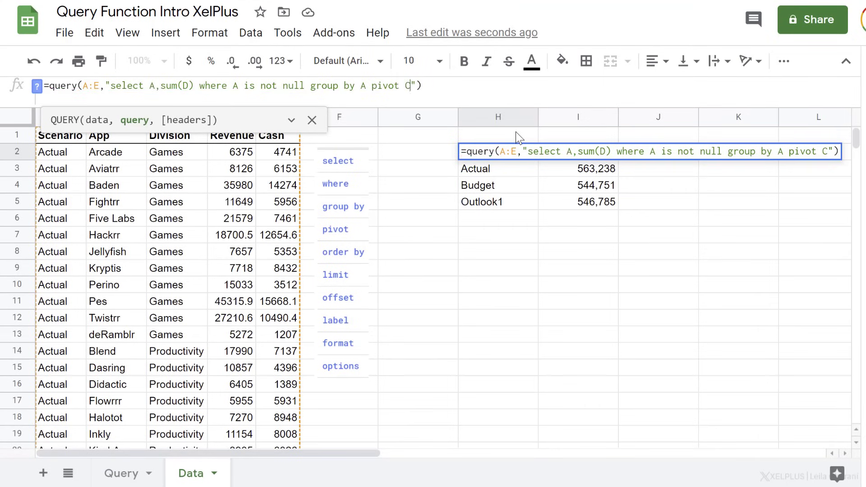
key("Return")
key("Up")
key("Right")
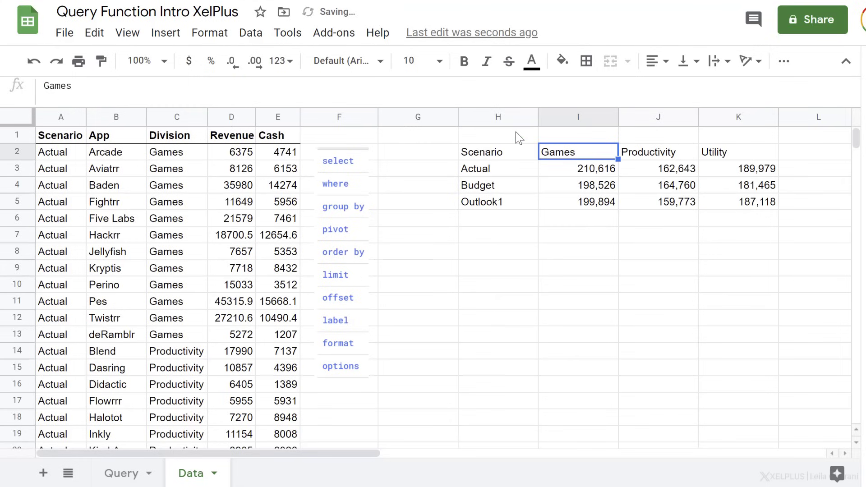
key("Down")
key("Up")
key("Left")
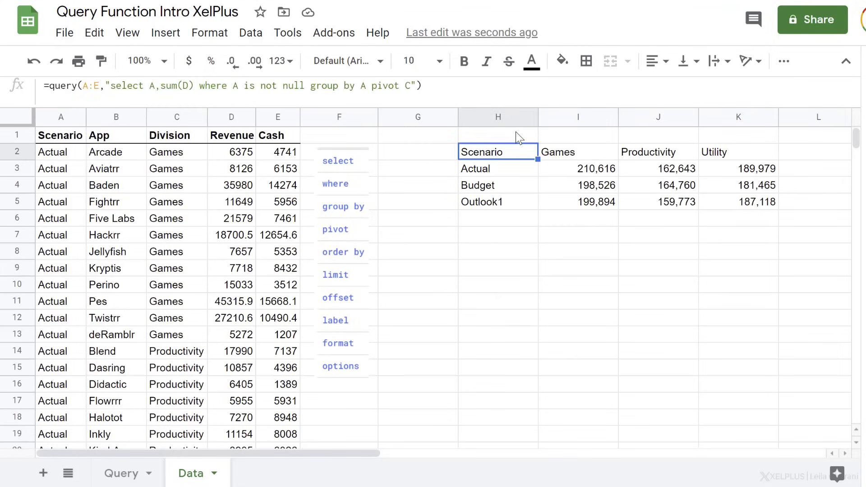
key("Down")
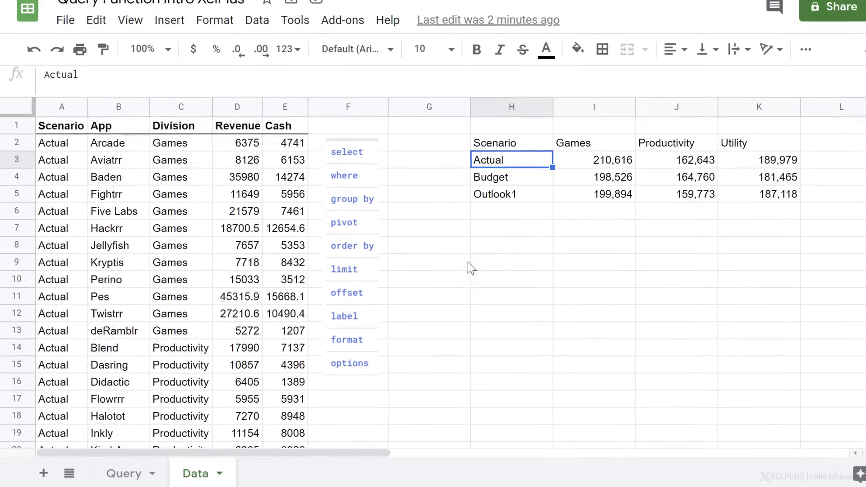
Draft =query on A:E in H8 with select C, sum(E) where A='Actual' group by C.
left_click(490, 247)
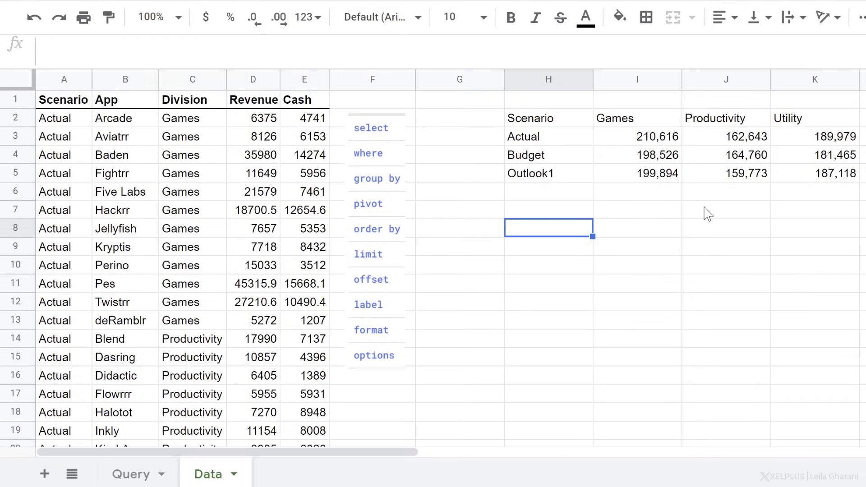
type("=query(")
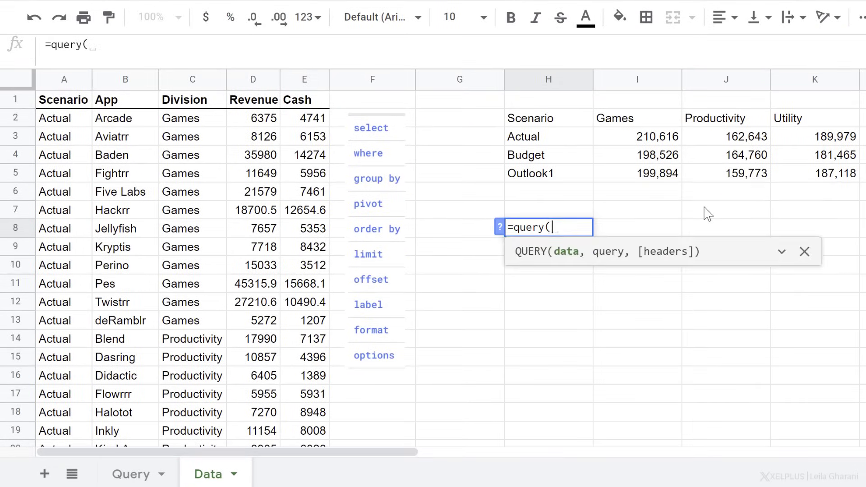
left_click_drag(64, 82, 288, 84)
type(",")
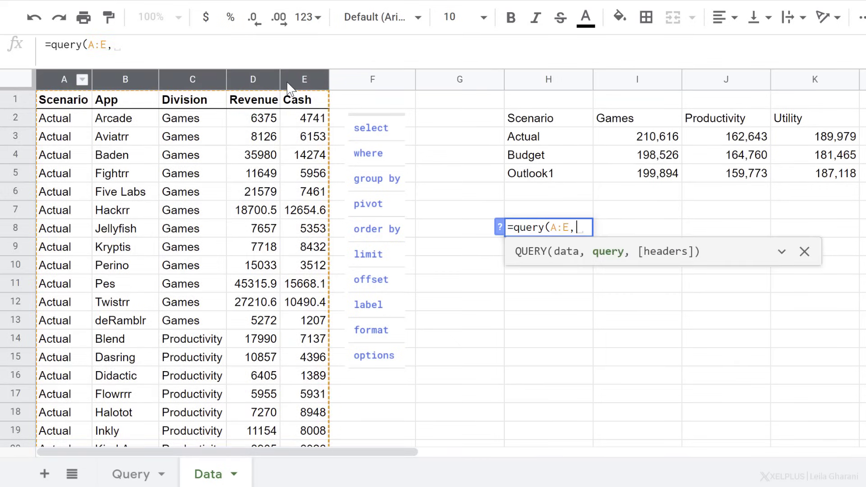
type("\"select ")
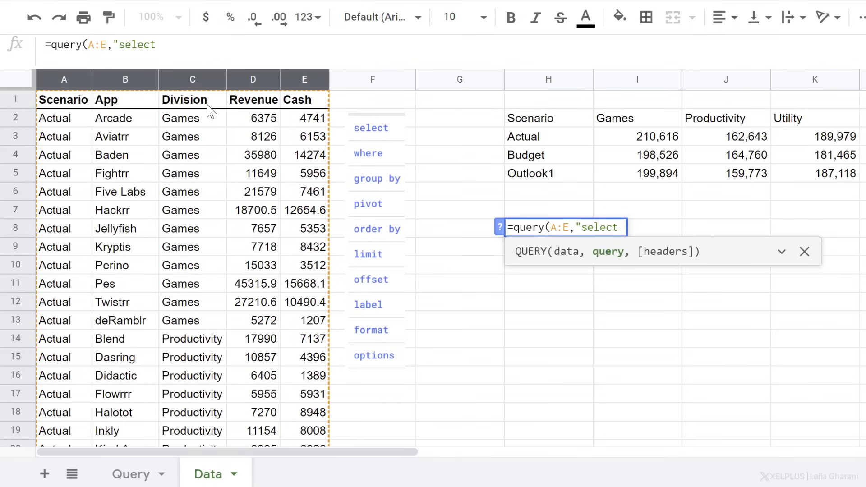
type("C,")
type("sum")
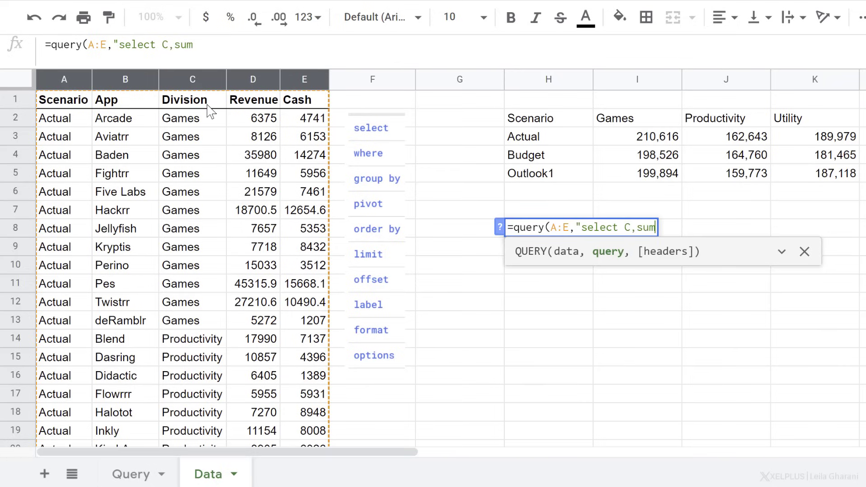
type("(E)")
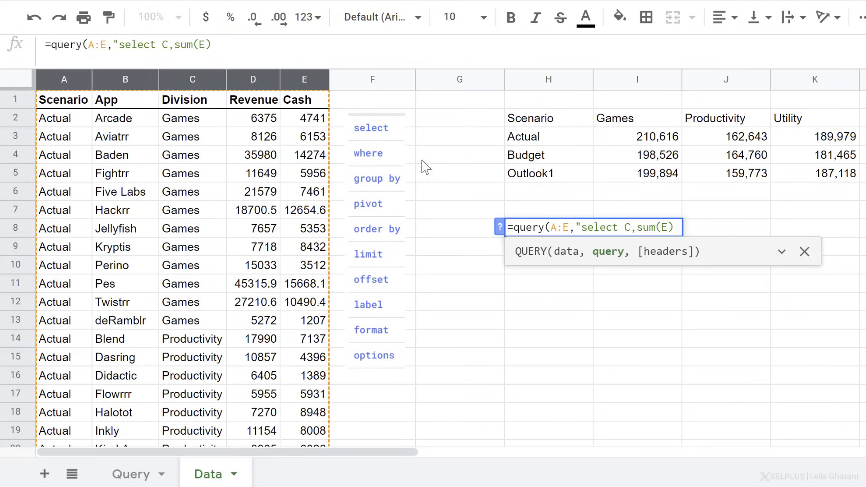
type("where")
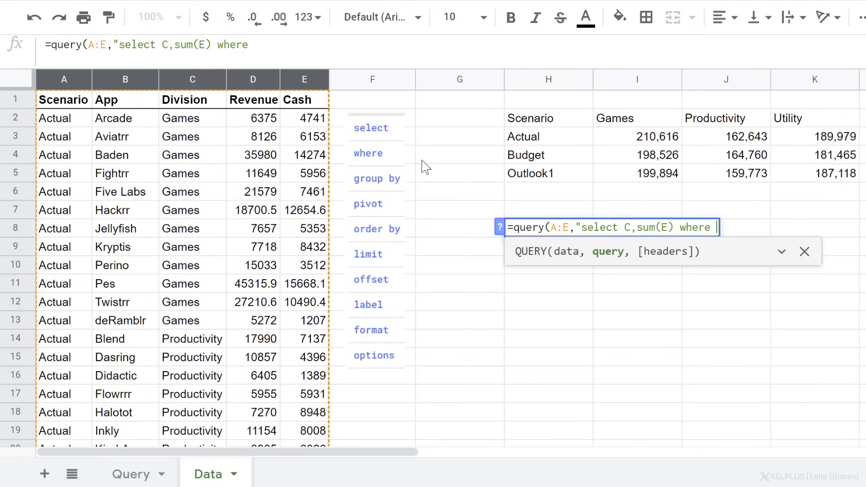
type(" A")
type("=")
type("'")
type("Actu")
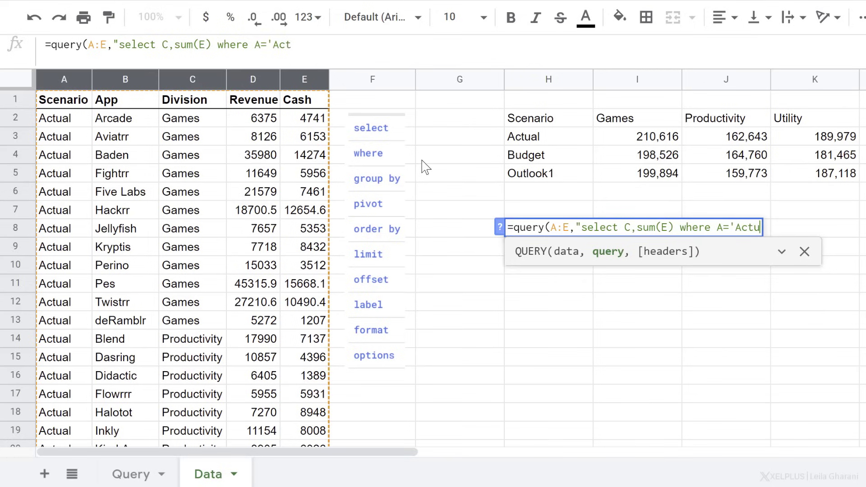
type("al")
type("'")
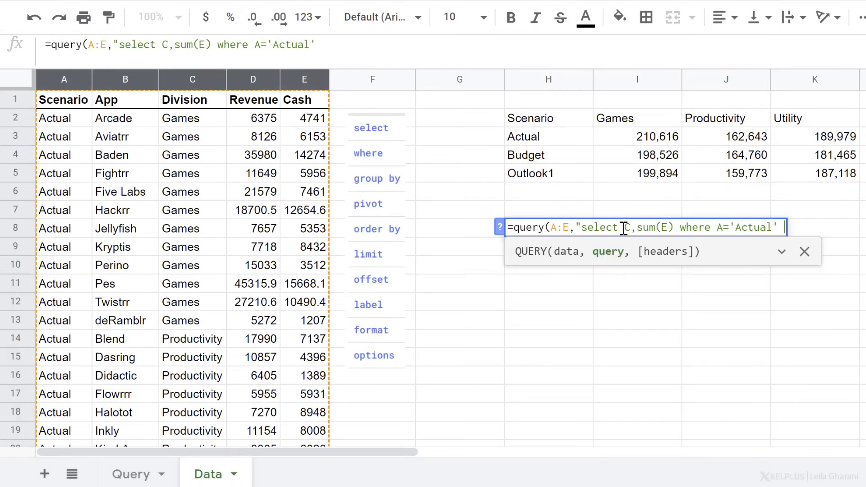
type("gr")
type("oup by C")
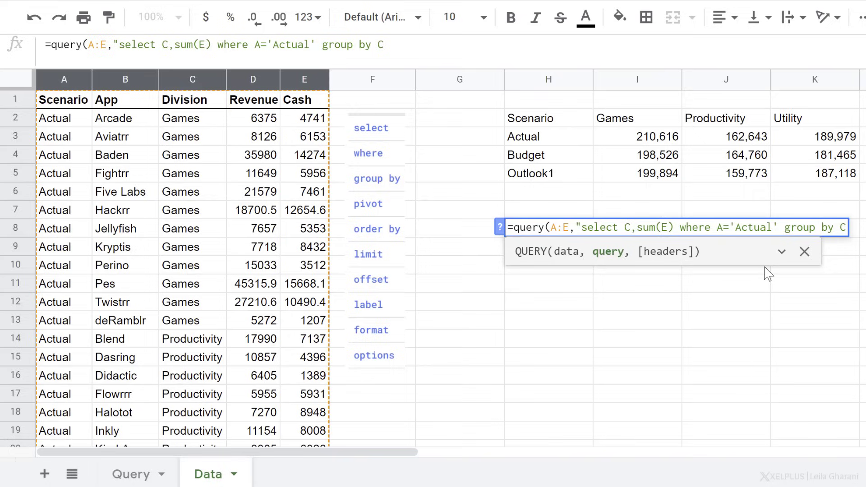
type(")")
key("Left")
type("\"")
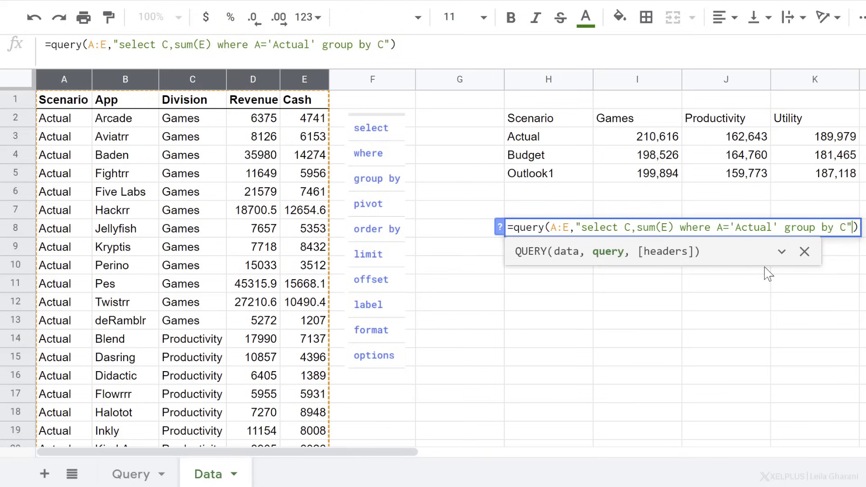
Commit the H8 query and review the Division and sum Cash results for Games, Productivity and Utility.
key("Right")
key("Return")
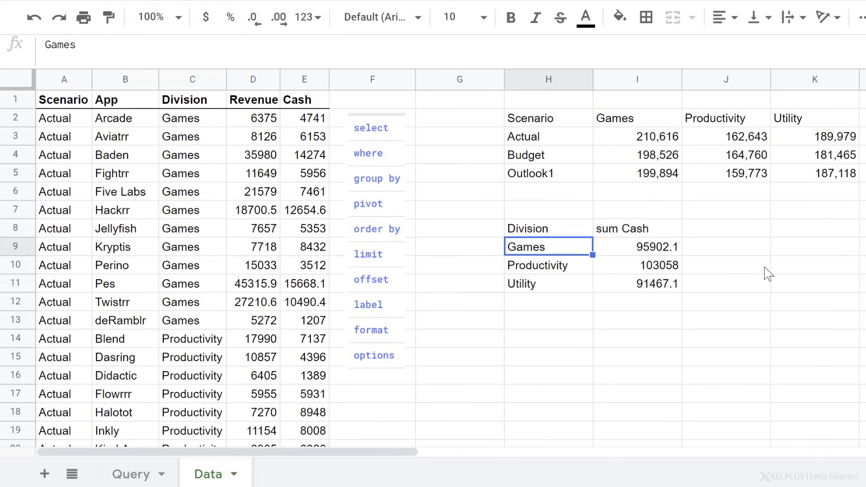
key("Up")
key("Right")
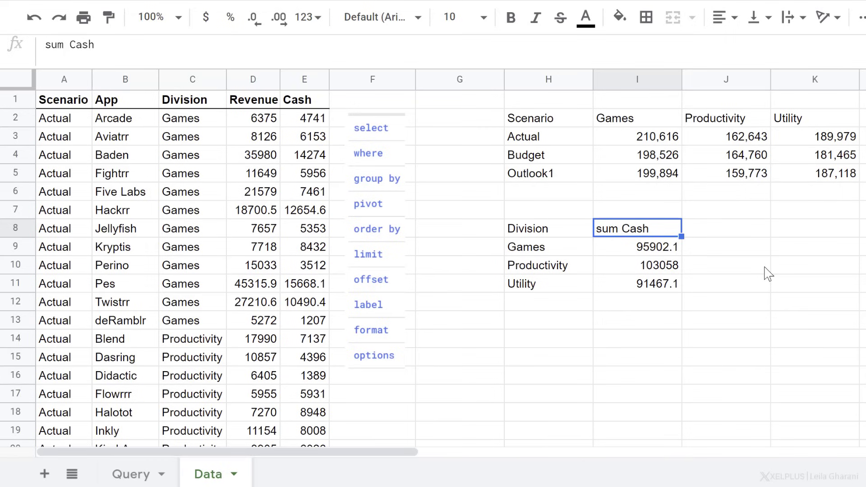
key("Down")
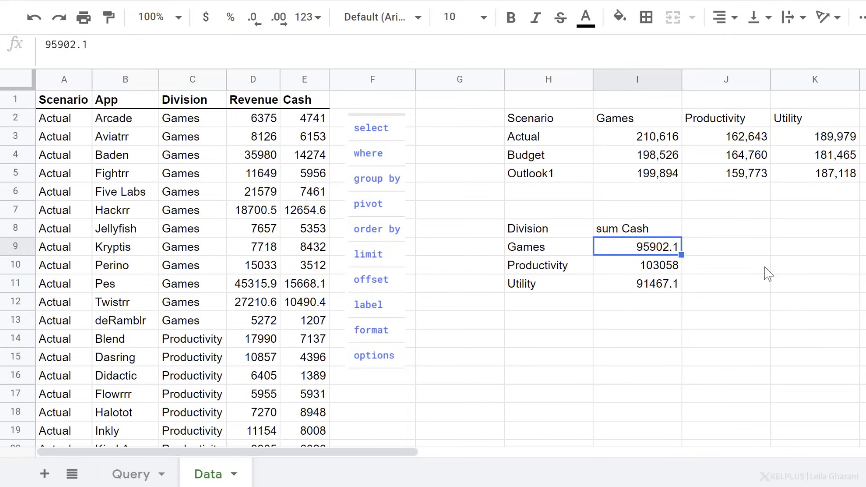
key("Up")
key("Left")
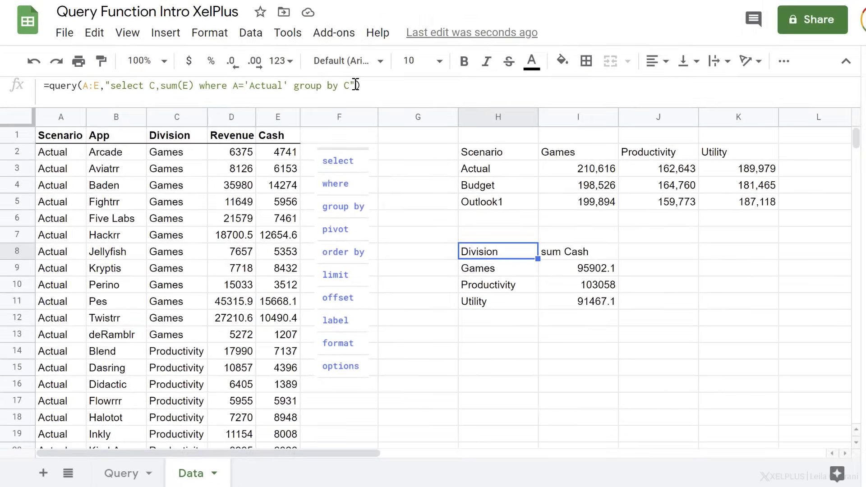
Add order by sum(E) desc so divisions list Productivity, Games, Utility by Cash.
left_click(352, 86)
type("order by")
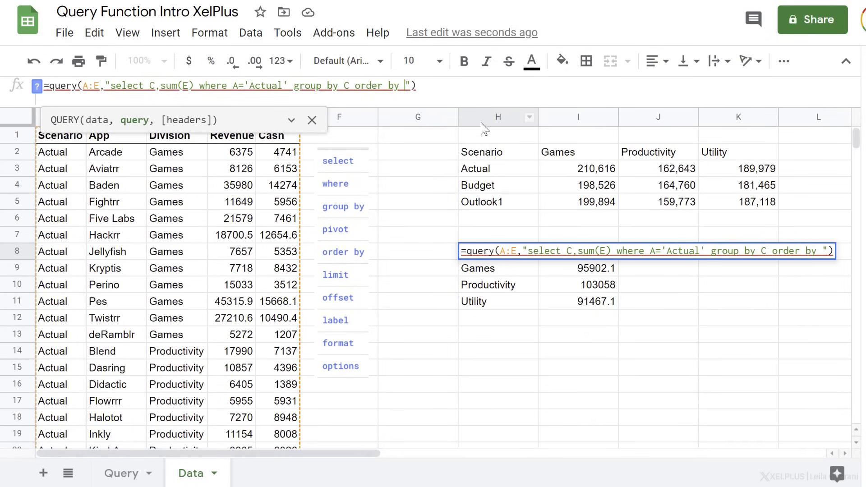
type(" sum(E\"")
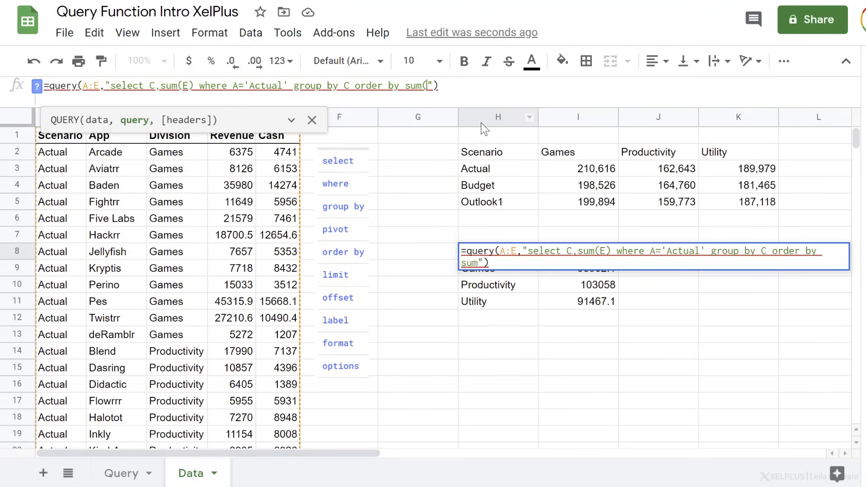
type(")")
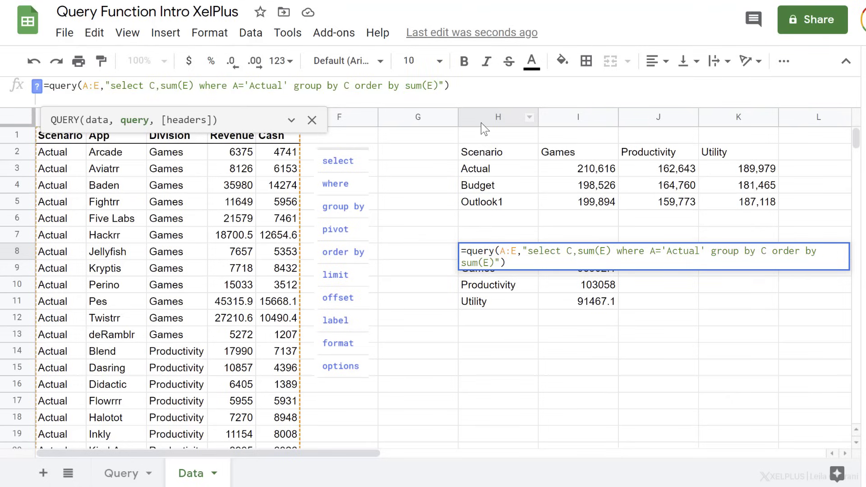
key("Return")
key("Up")
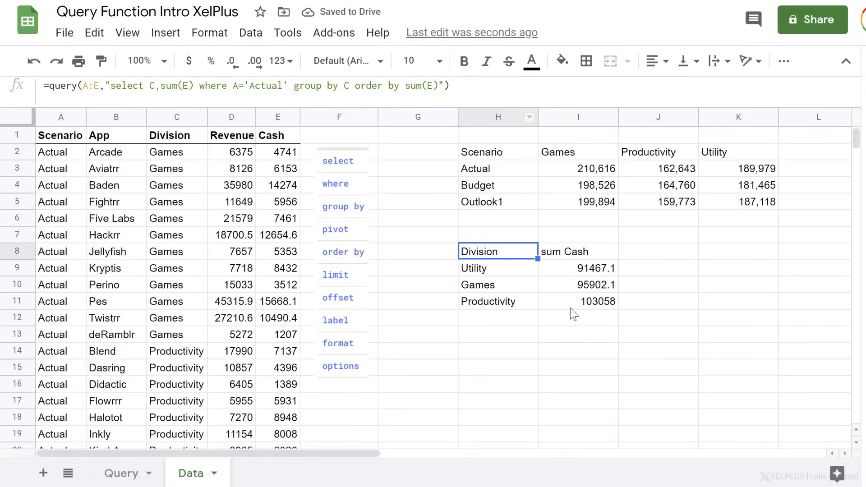
left_click(439, 87)
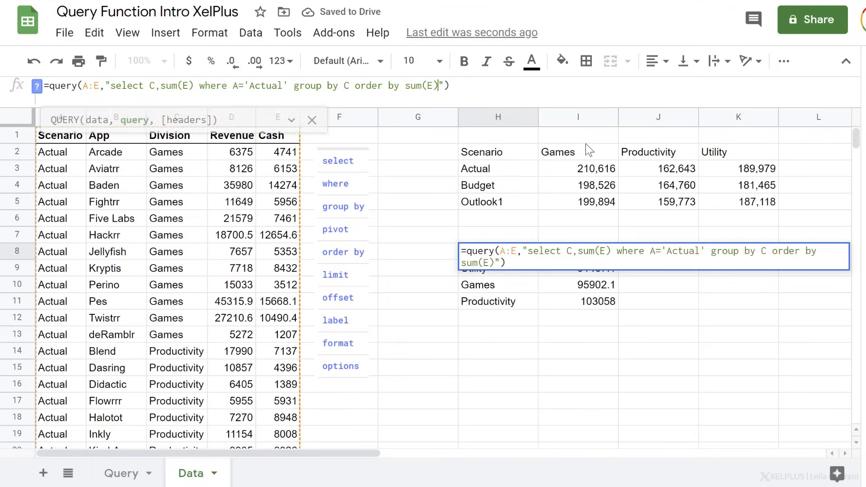
type("desc")
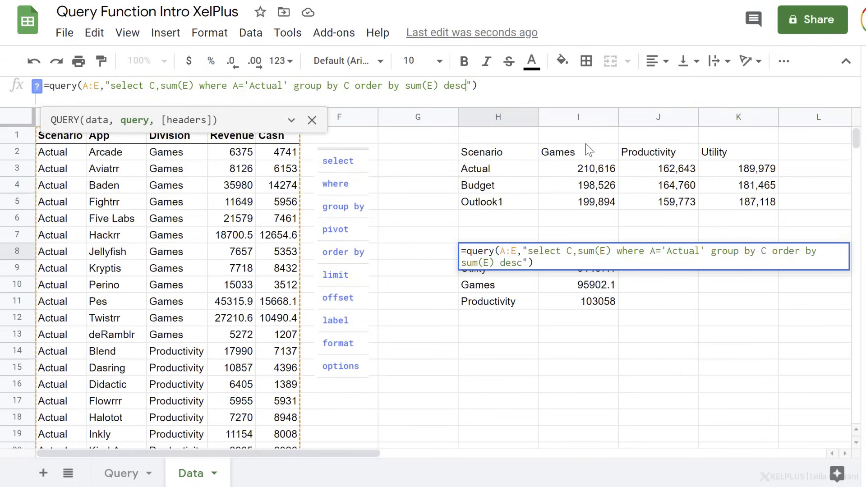
key("Return")
key("Right")
key("Down")
key("Down")
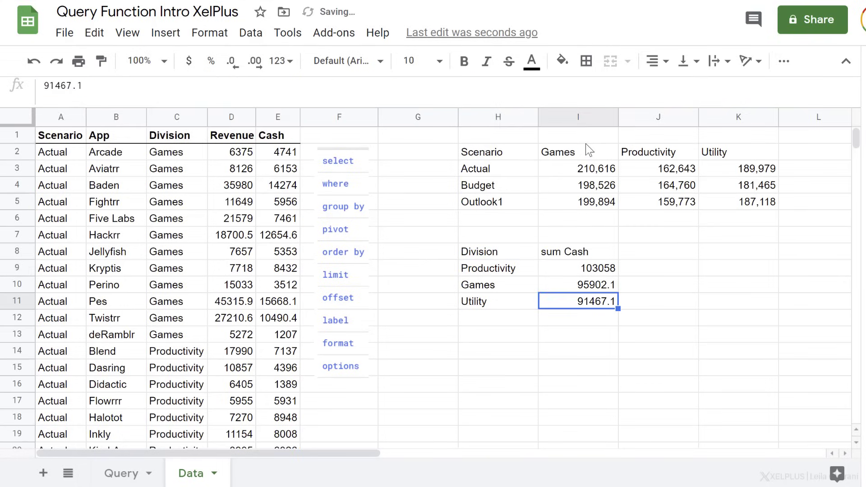
key("Up")
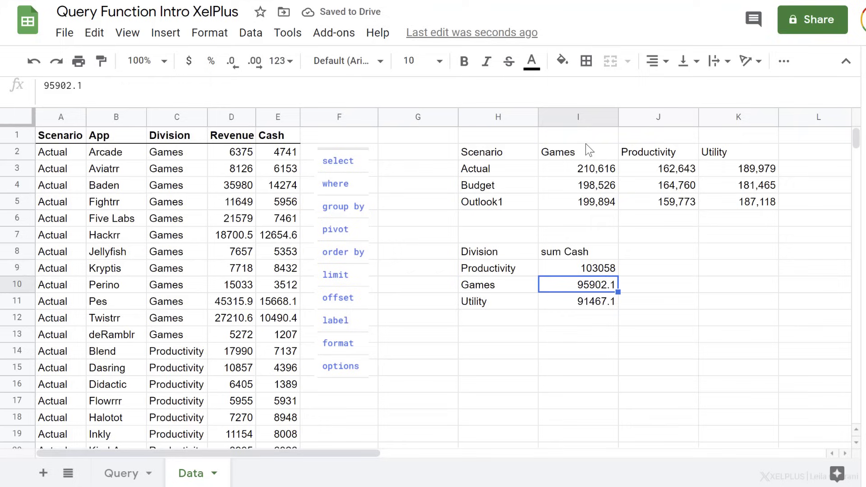
key("Up")
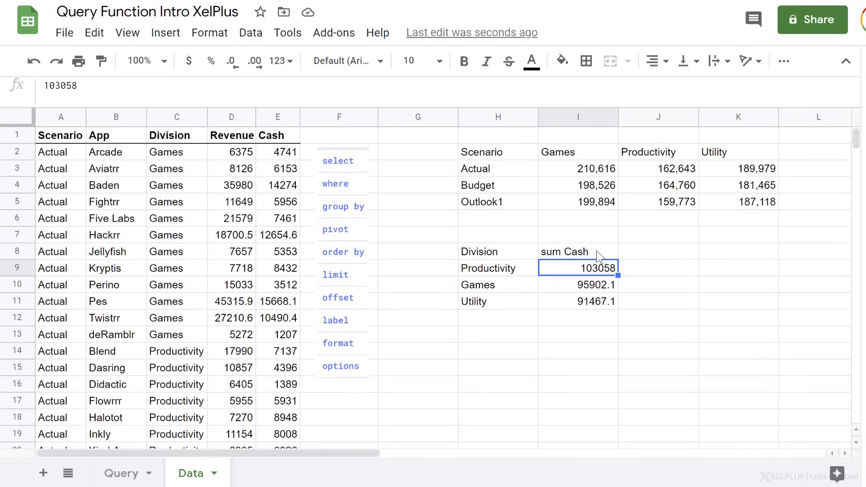
left_click(503, 247)
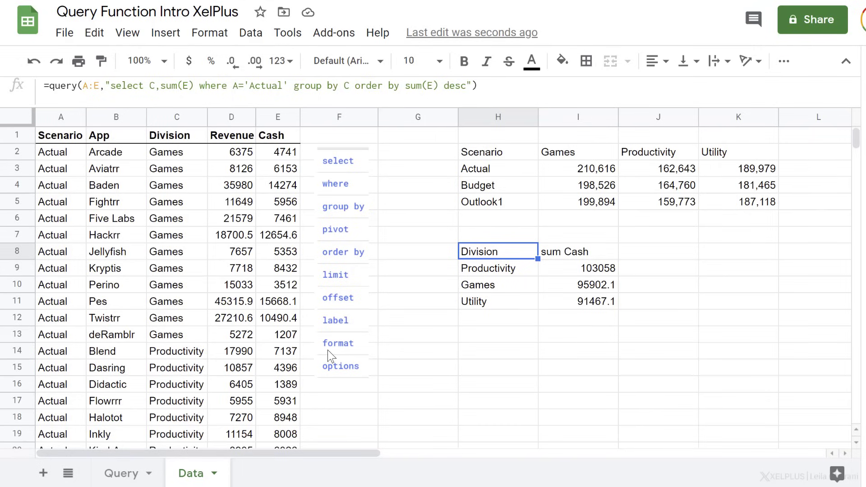
Add format sum(E) '#,##0' so cash totals show thousands separators without decimals.
left_click(468, 86)
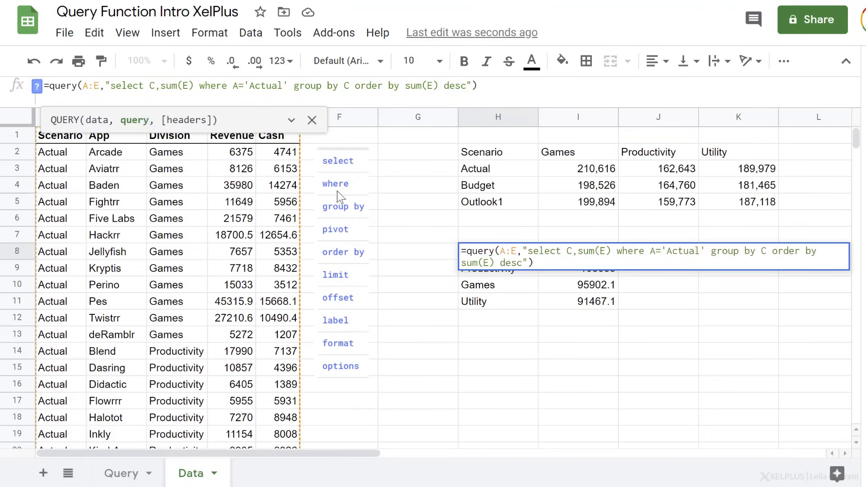
type("for")
type("mat ")
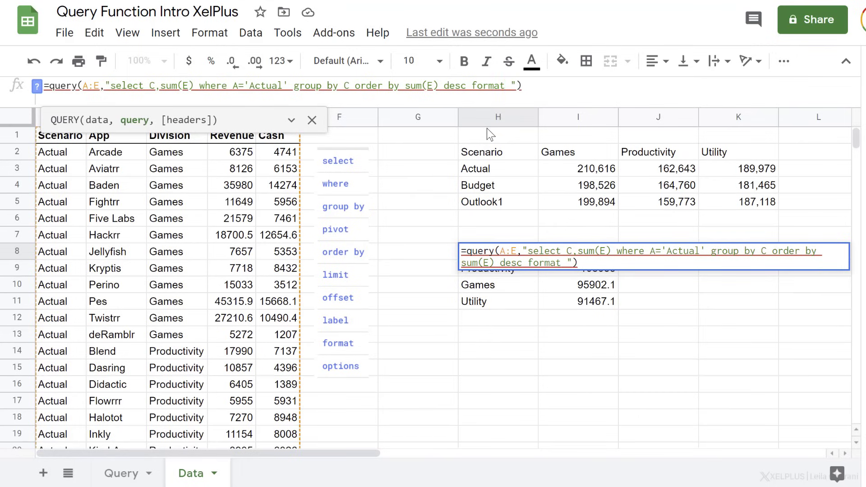
type("sum(E)")
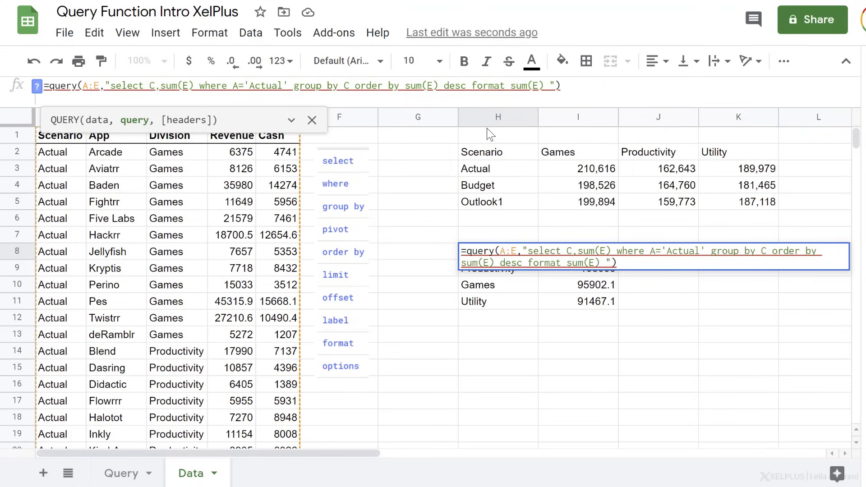
type(" '")
type("'")
key("Left")
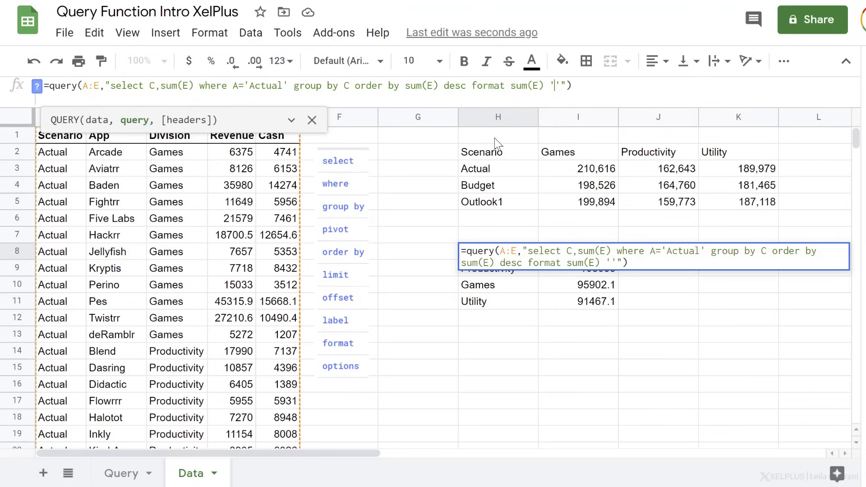
type("#")
type(",#")
type("#0")
key("Return")
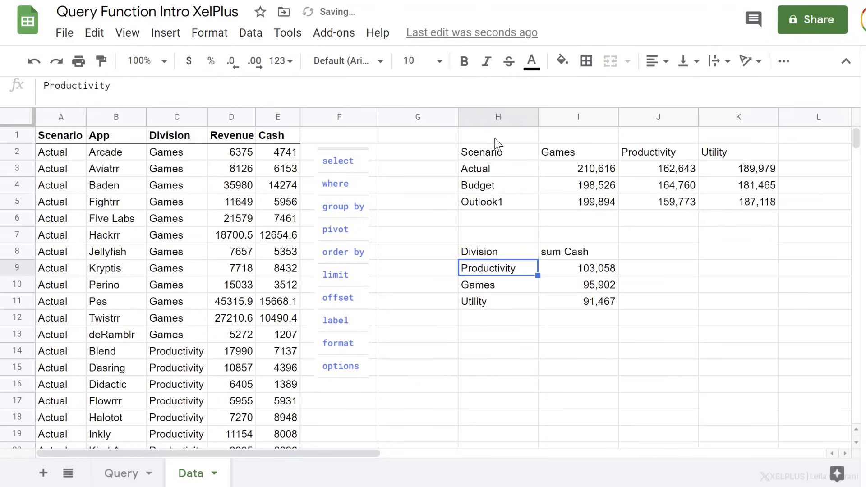
key("Up")
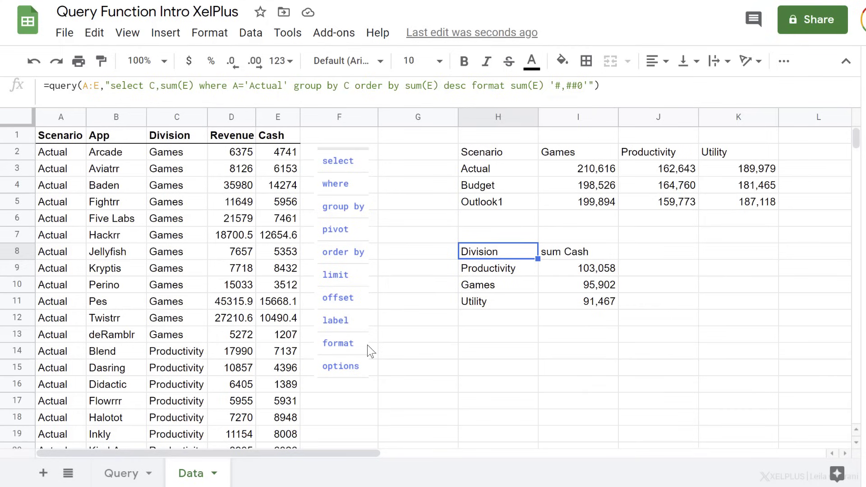
Add label sum(E) 'Total Cash' to rename the query's cash heading and verify it.
left_click(472, 86)
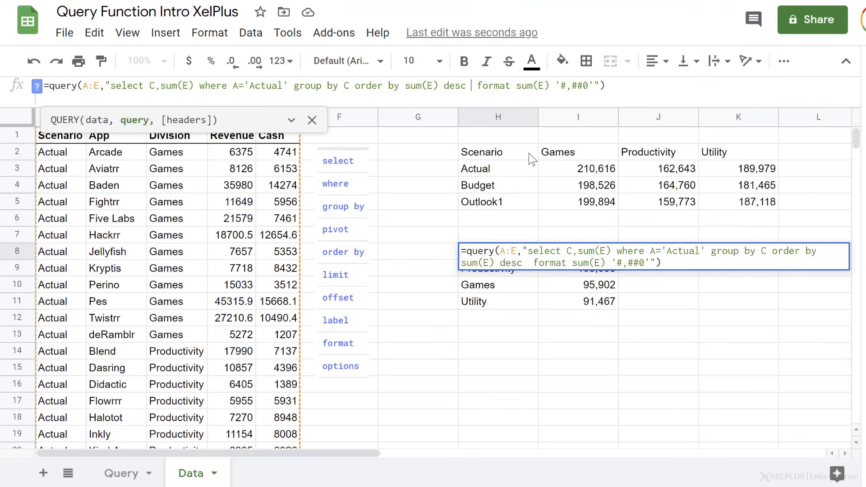
type("label")
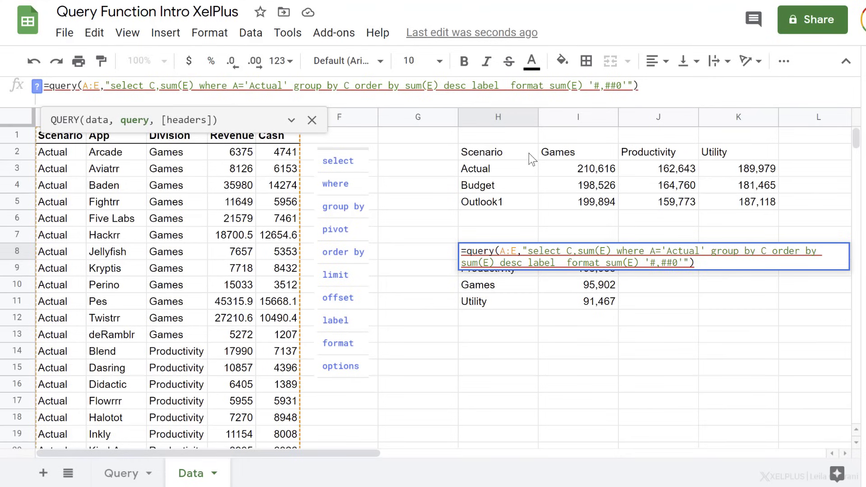
type(" sum(E)")
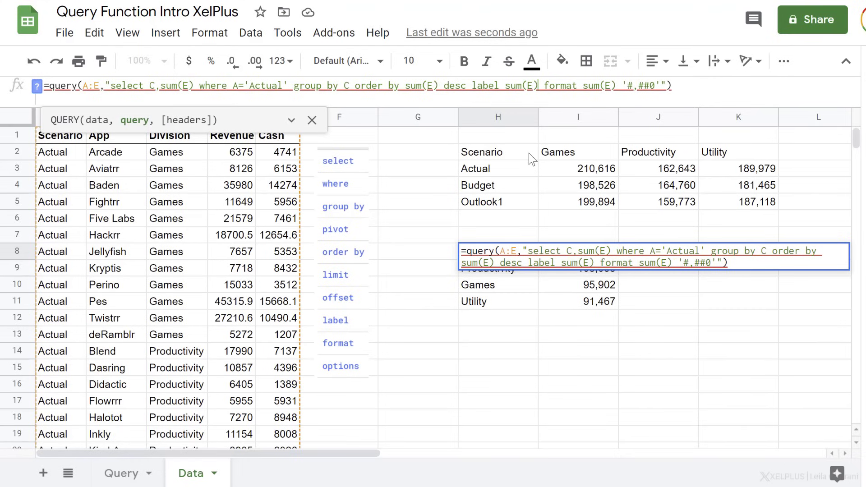
type(" ' ")
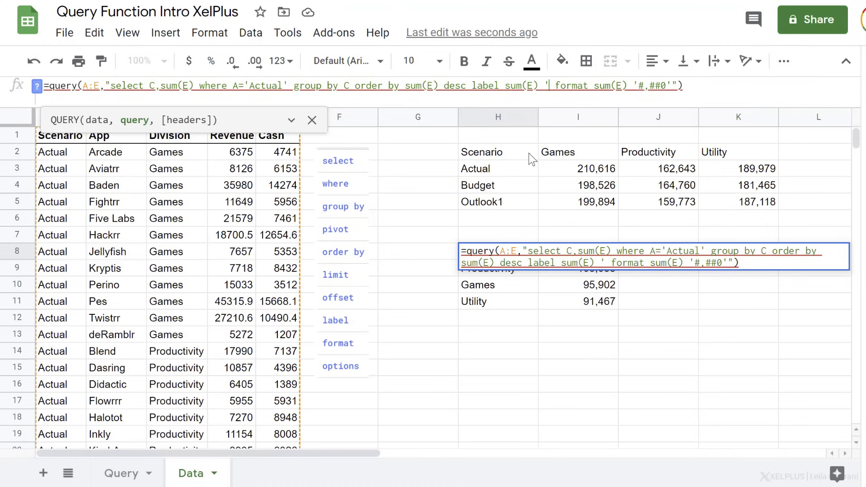
type("Total C")
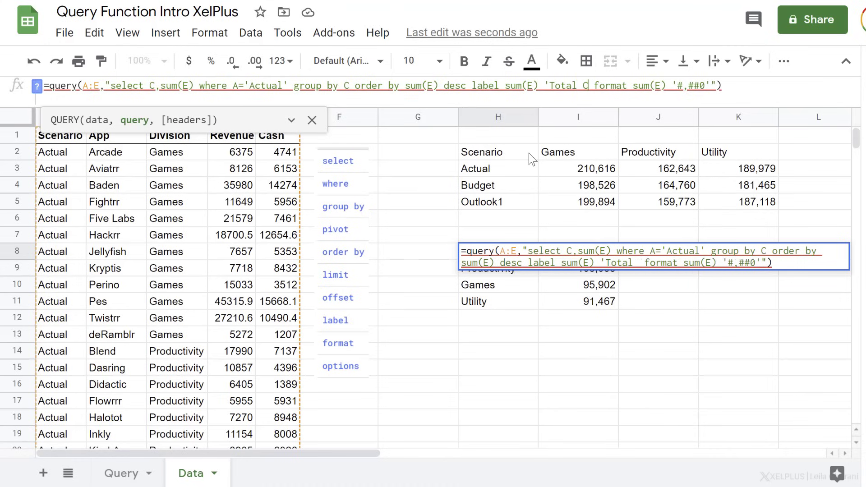
type("ash'")
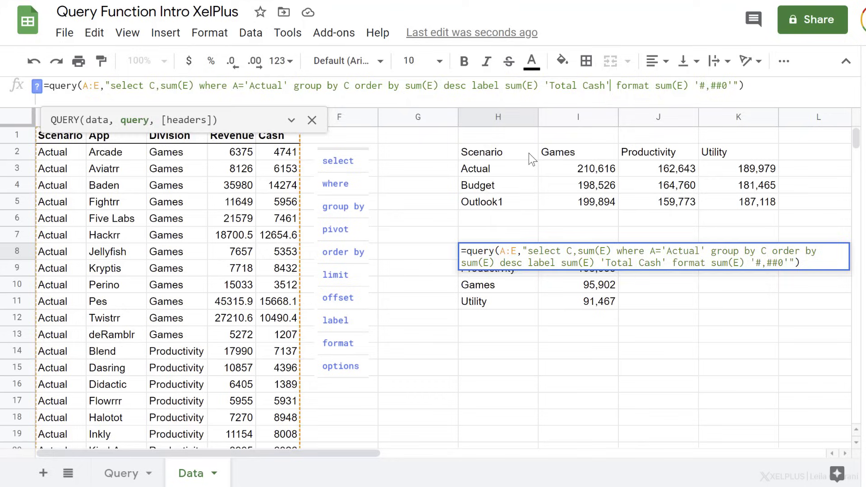
key("Return")
key("Up")
key("Right")
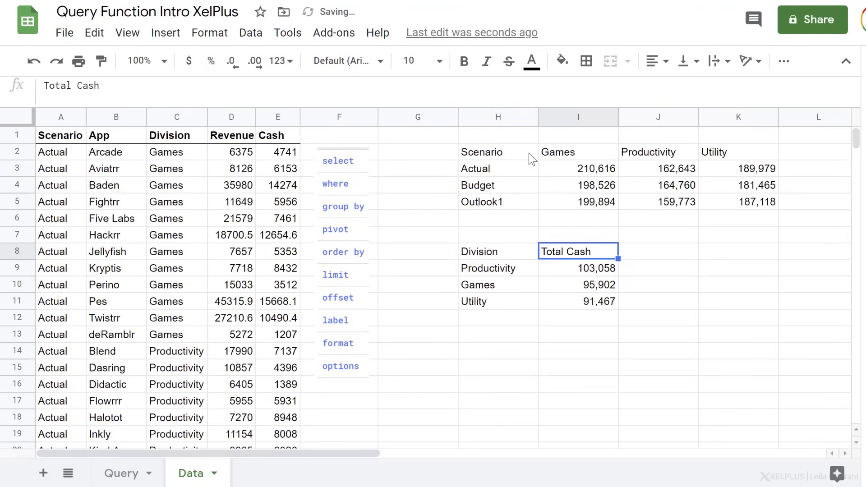
key("Left")
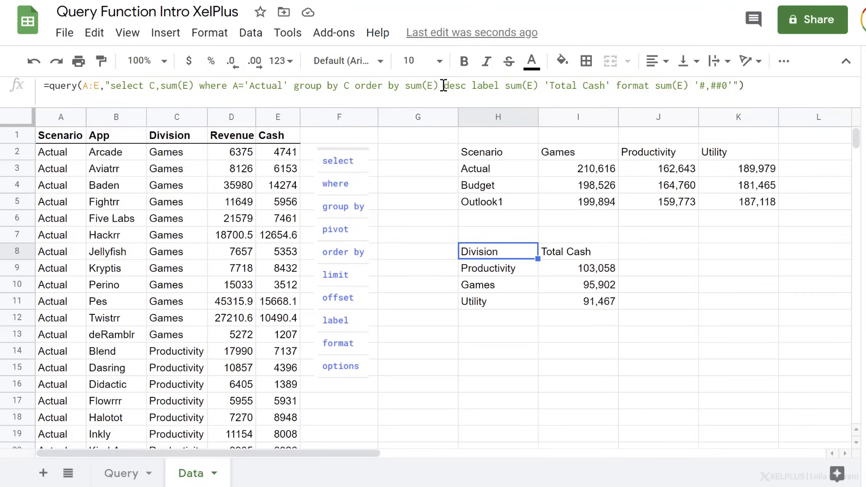
Add limit 2 so only Productivity and Games remain in the results.
left_click(471, 85)
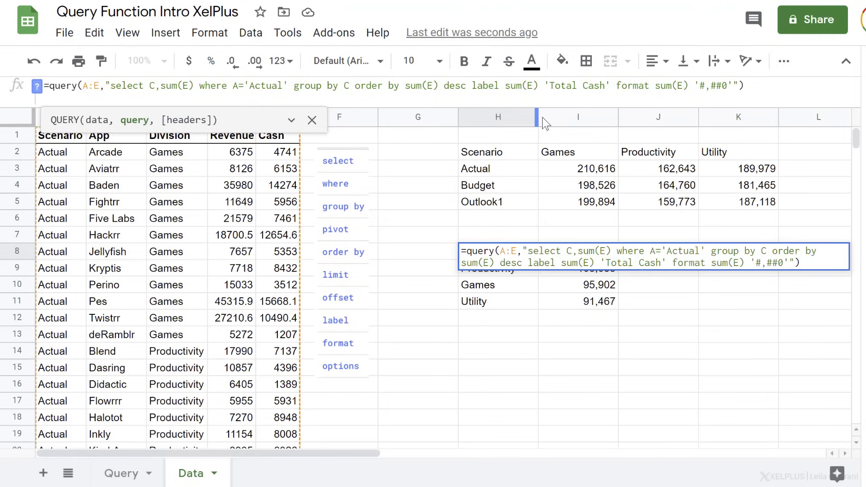
type("limit 2label")
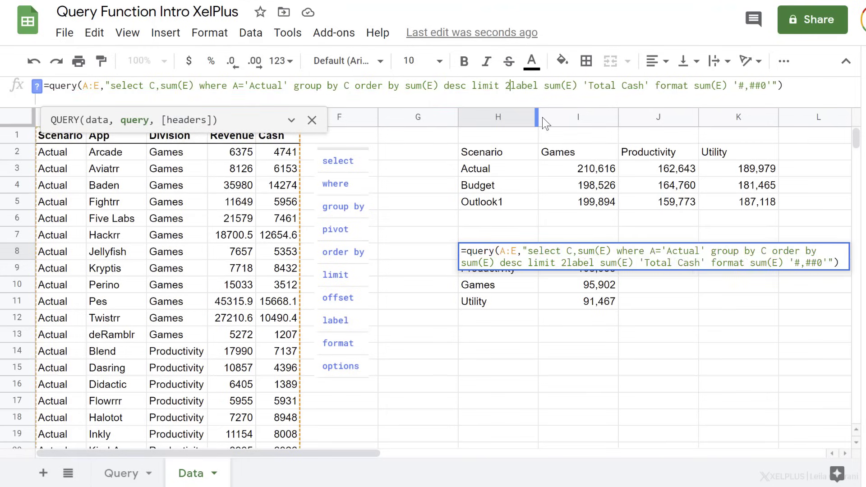
key("Return")
key("Return")
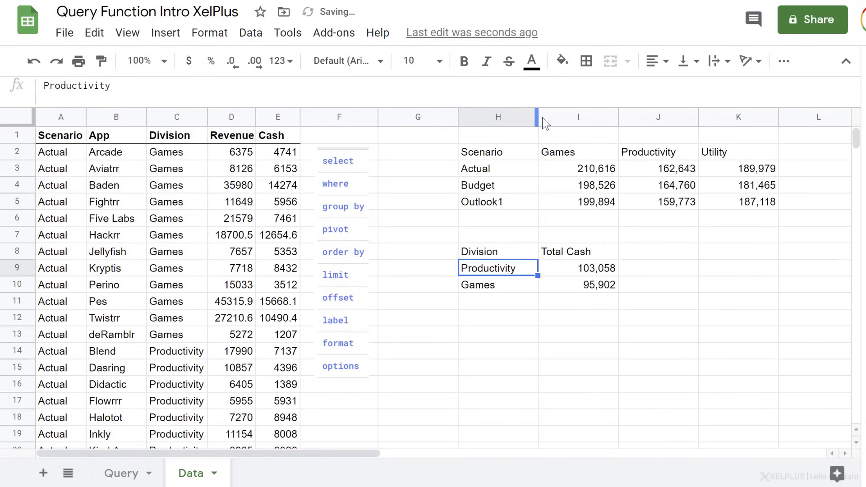